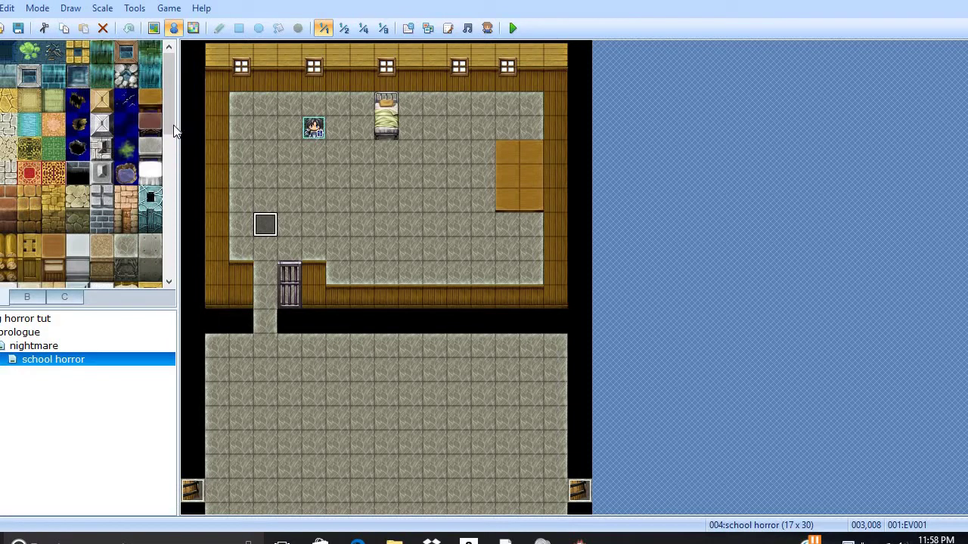
Launch a playtest from the Game menu to reach the 'rpg horror tut' title screen.
click(135, 9)
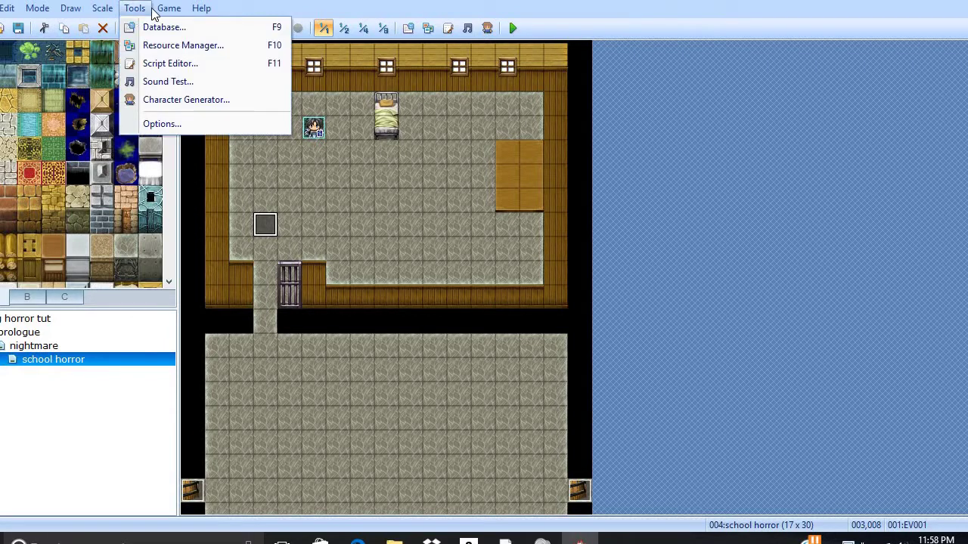
mouse_move(169, 13)
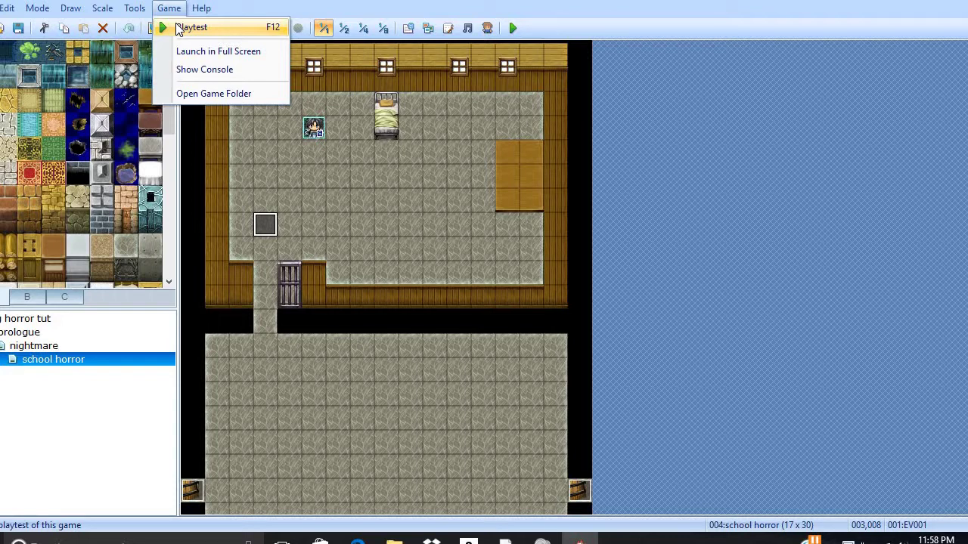
click(191, 27)
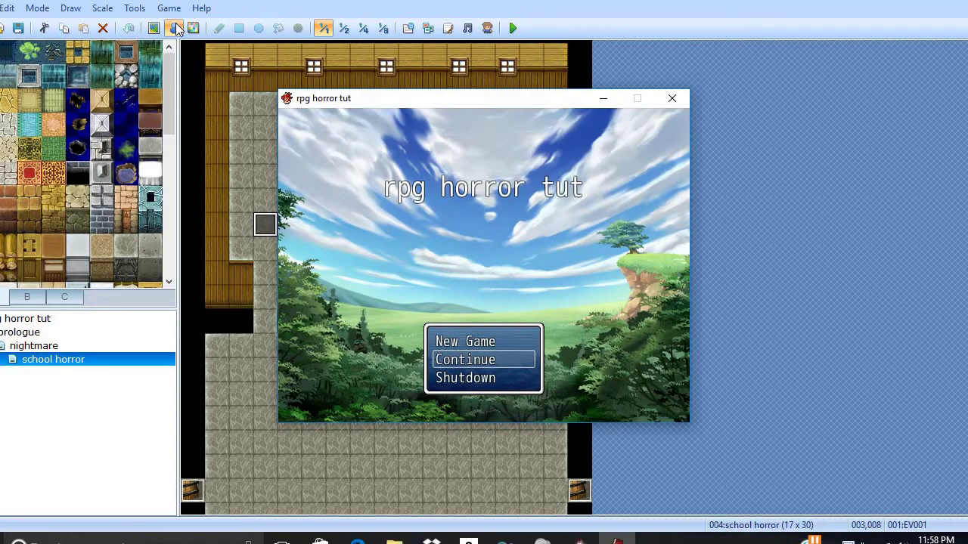
Start a New Game, walk through the dark room watching the light circle, and dismiss the flashlight message.
key(Up)
key(Return)
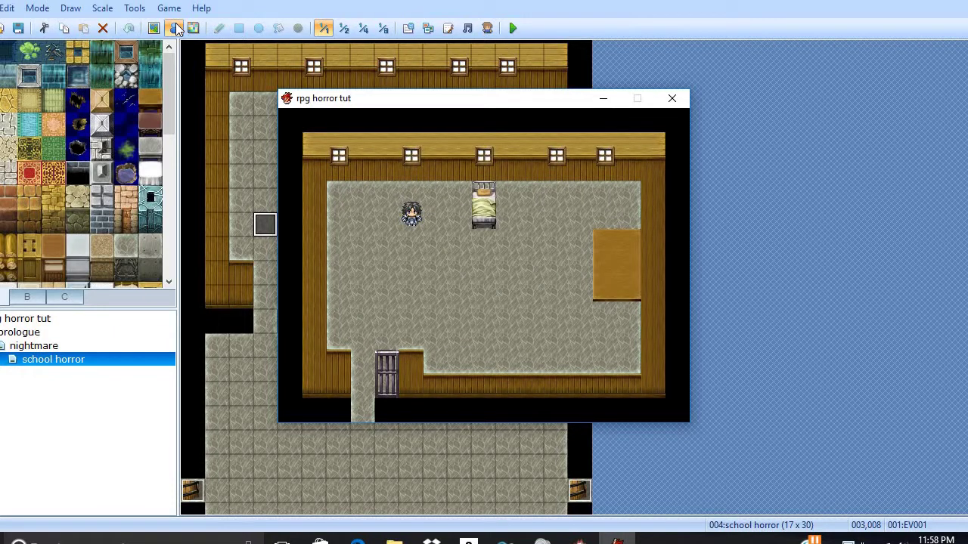
key(Down)
key(Down)
key(Down)
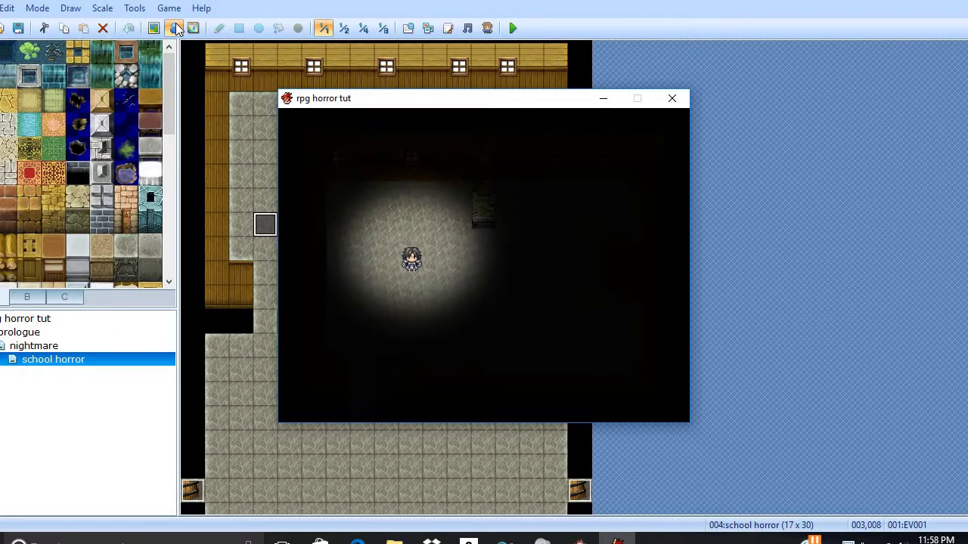
key(Right)
key(Right)
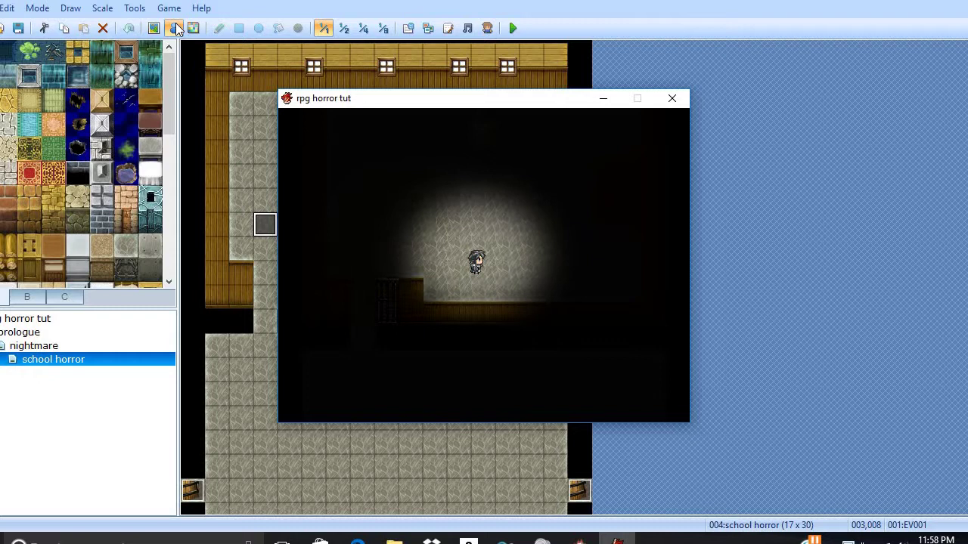
key(Up)
key(Down)
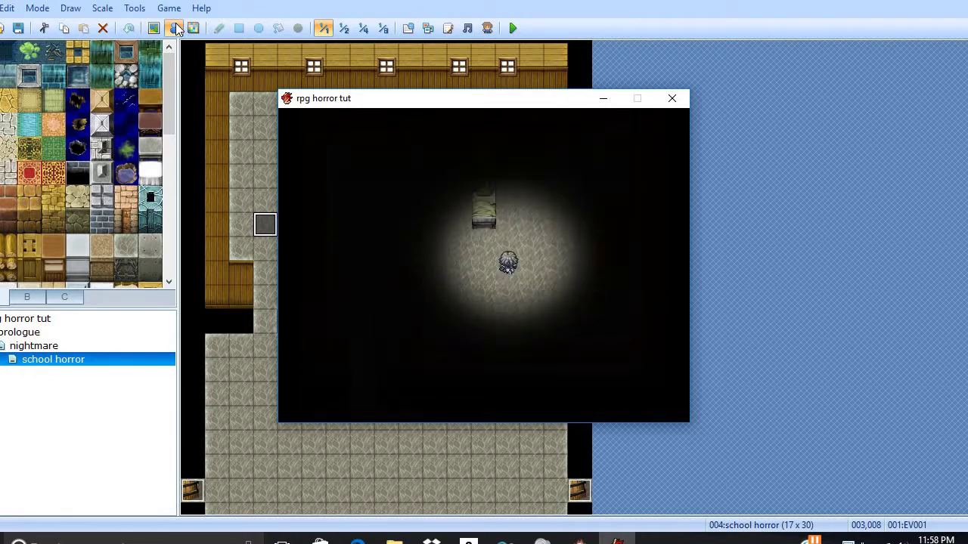
key(Right)
key(Left)
key(Left)
key(Left)
key(Left)
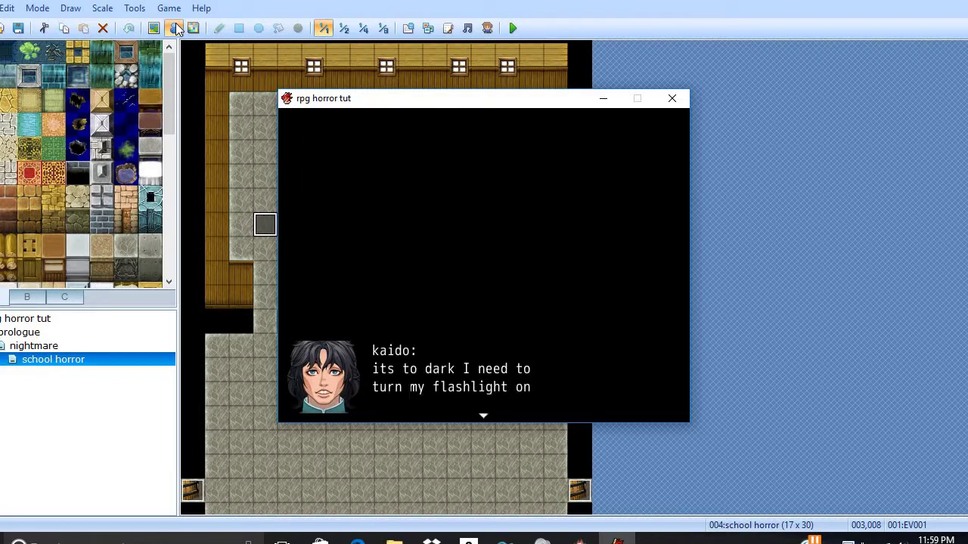
key(Return)
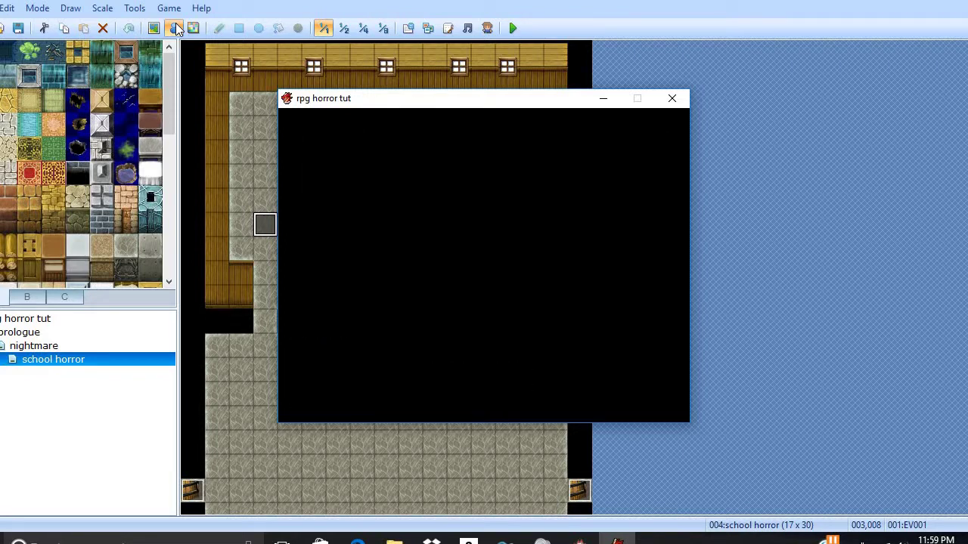
click(175, 28)
Close the playtest and open the 001:flashlight common event in the Database.
click(672, 99)
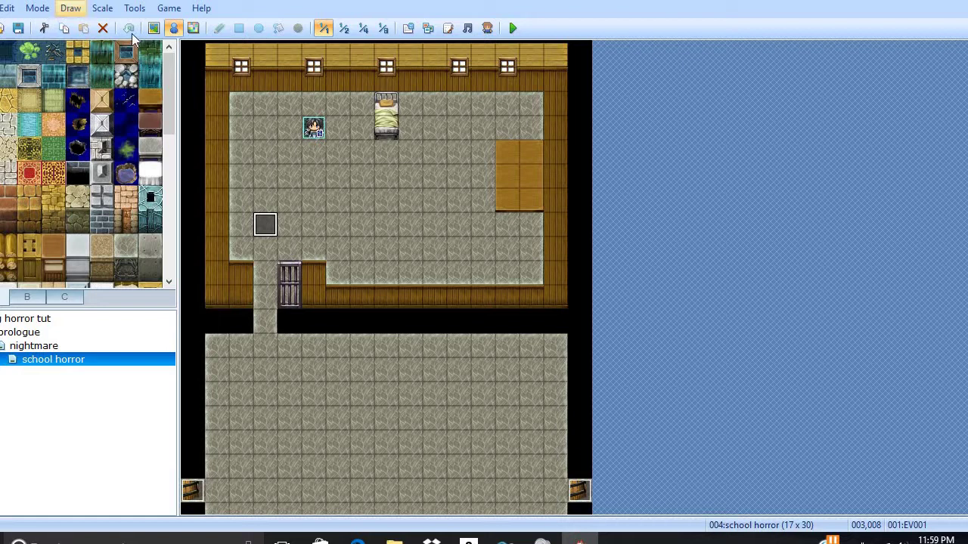
click(138, 10)
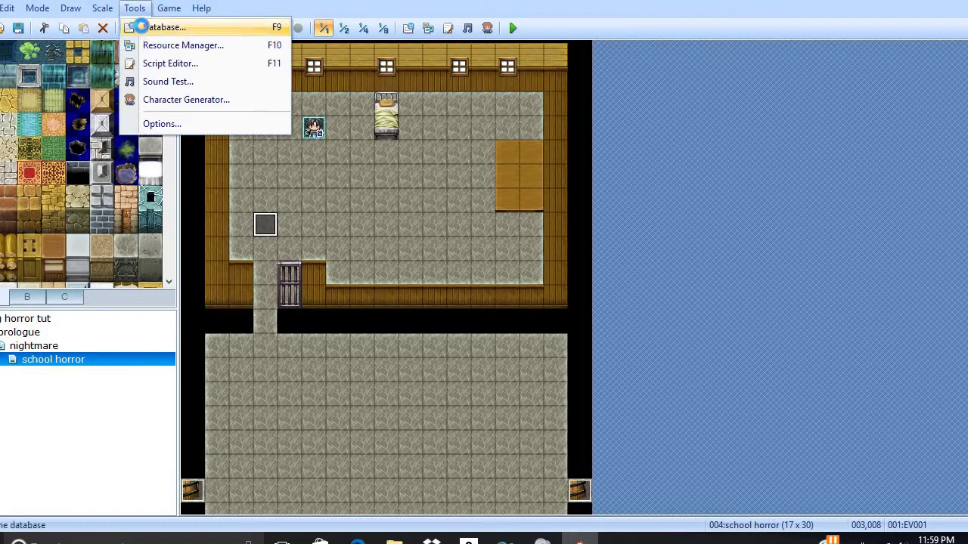
click(144, 27)
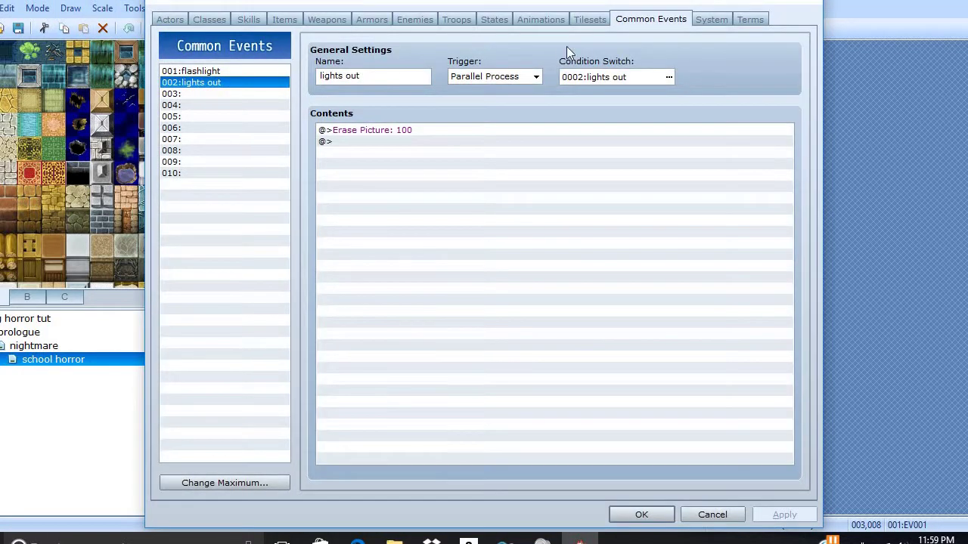
click(240, 72)
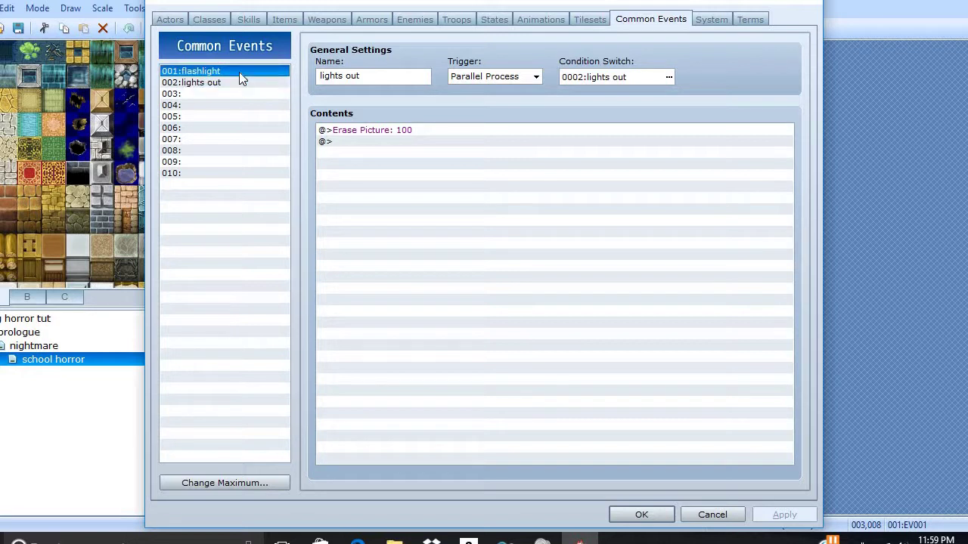
right_click(239, 72)
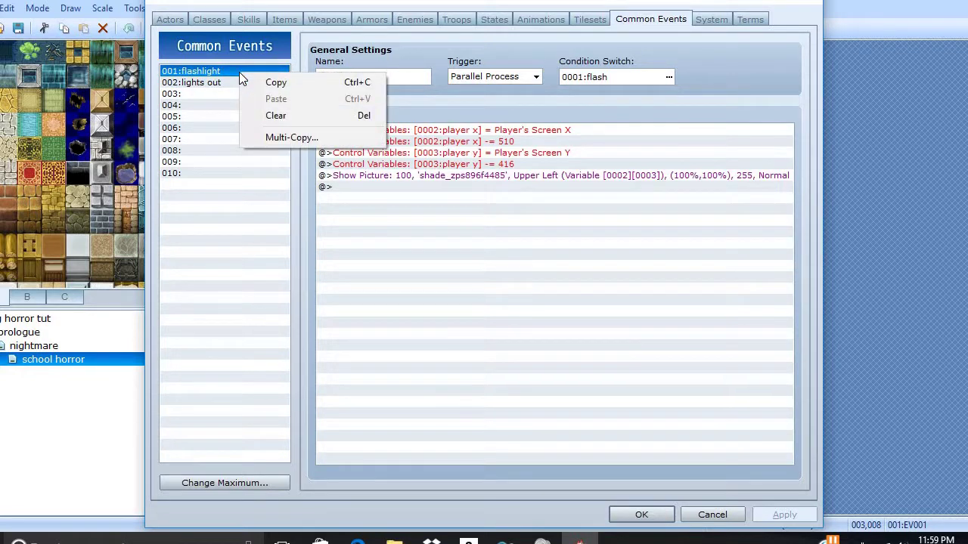
click(229, 72)
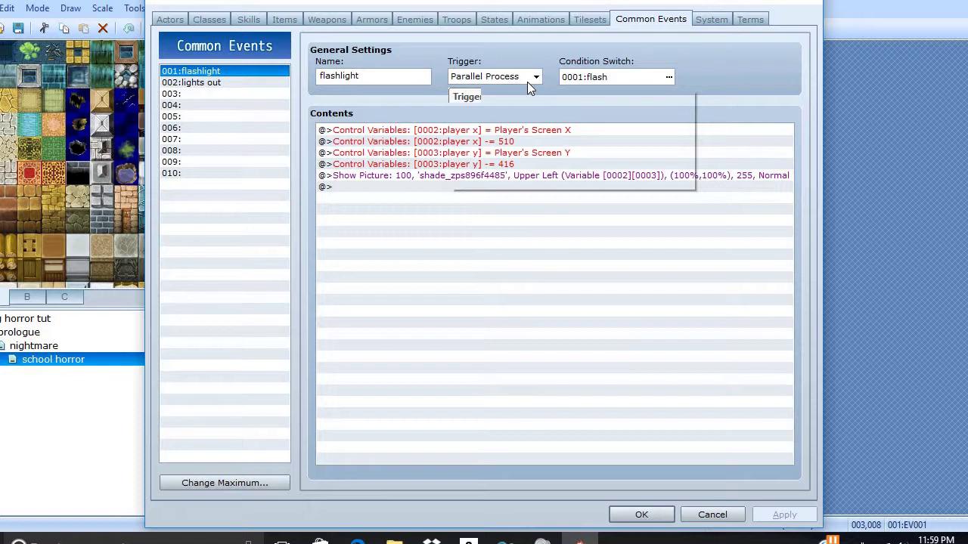
Select all five commands in the flashlight event's contents and delete them.
right_click(485, 142)
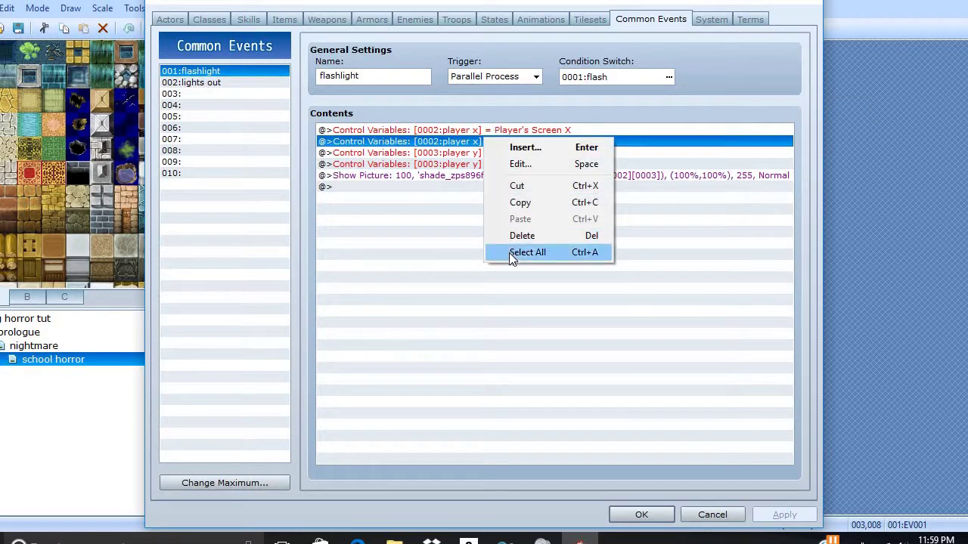
click(511, 253)
right_click(462, 165)
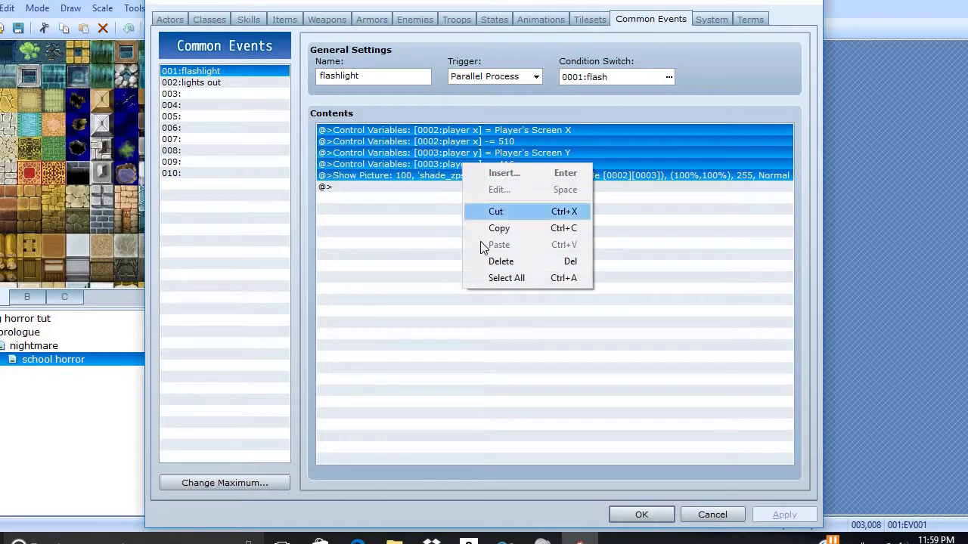
click(449, 216)
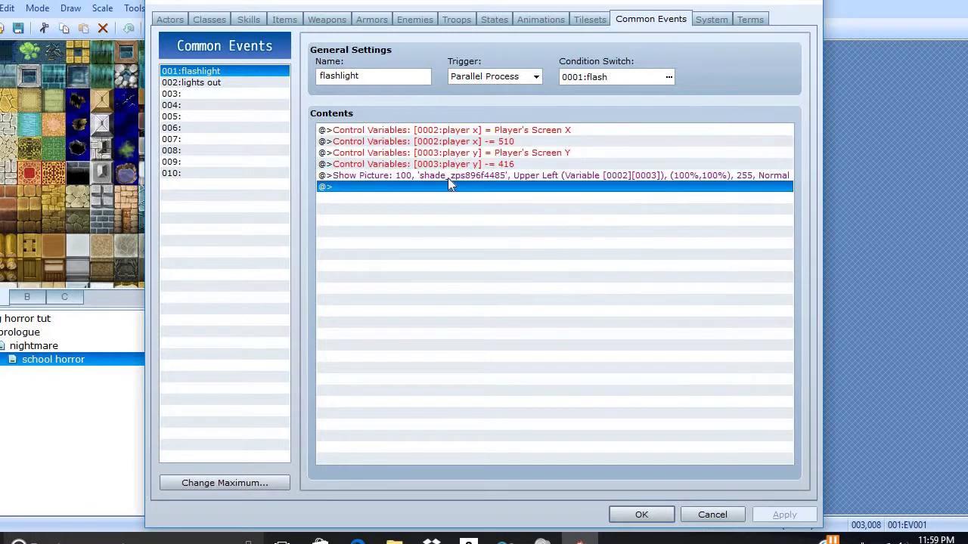
click(463, 130)
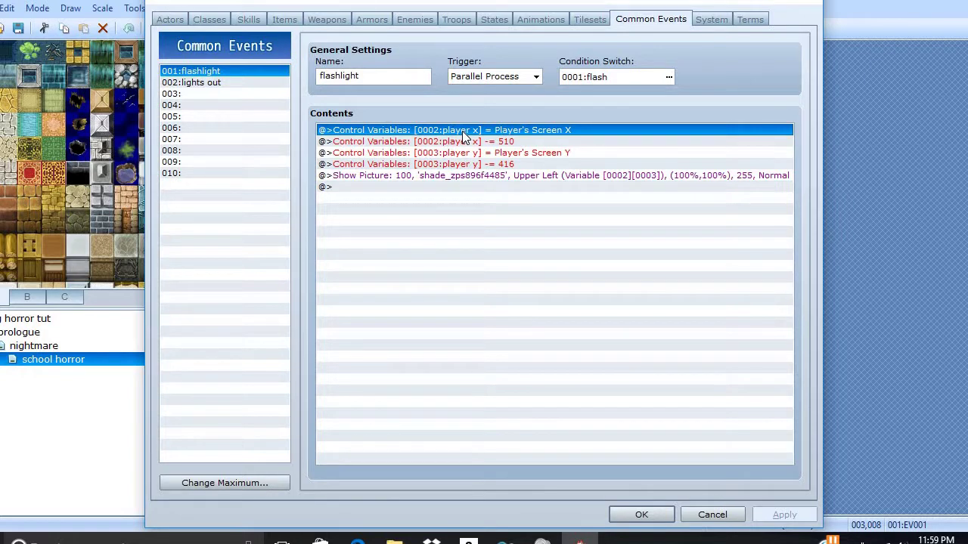
right_click(462, 131)
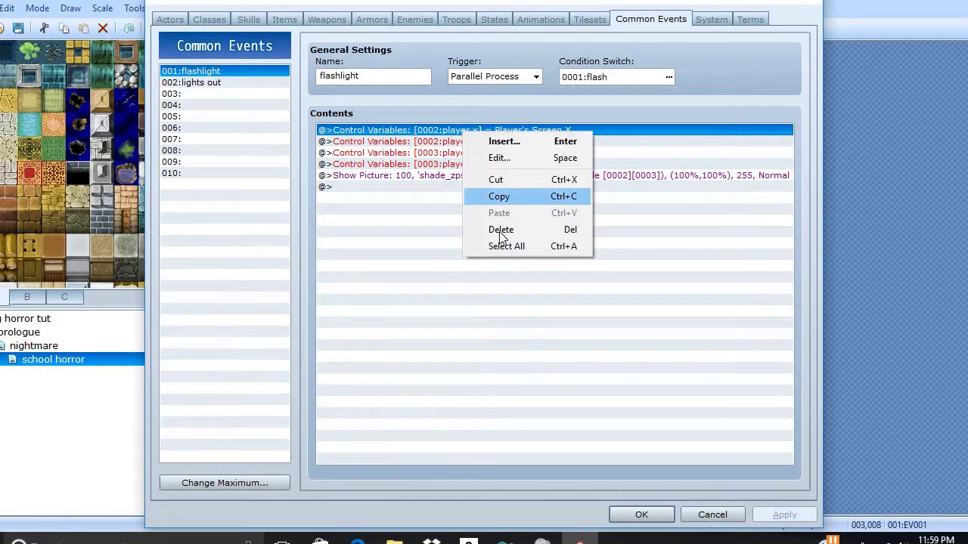
click(502, 245)
right_click(477, 160)
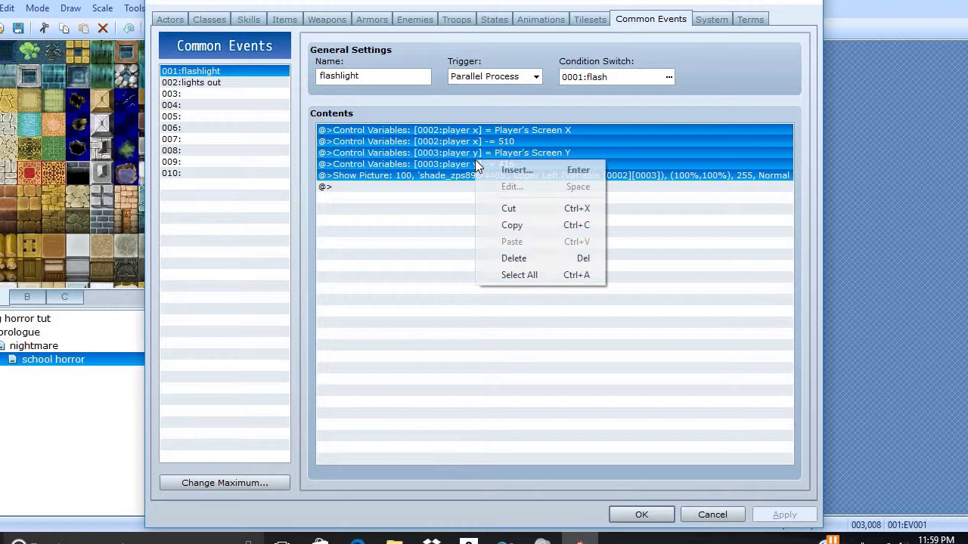
click(504, 259)
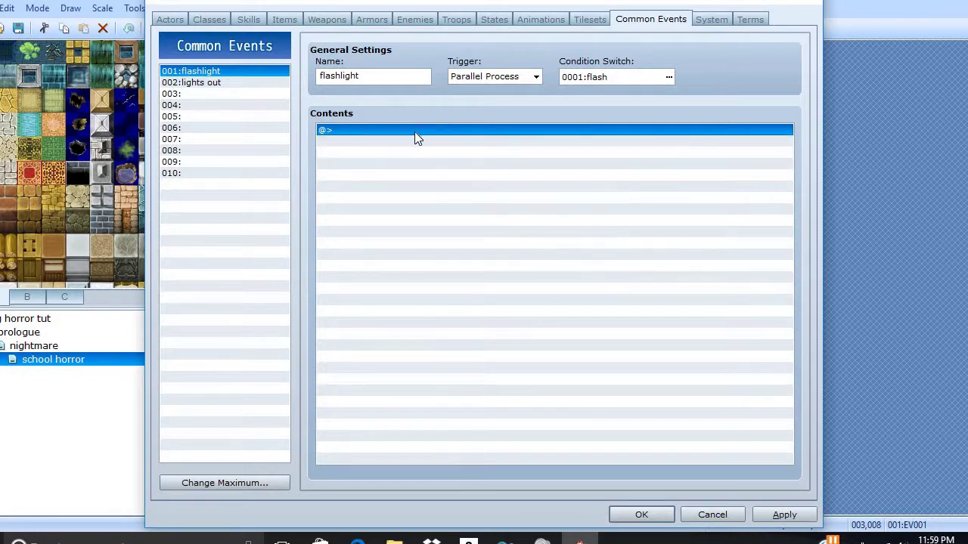
Add a Control Variables command setting 0002:player x to the player character's Screen X.
double_click(415, 131)
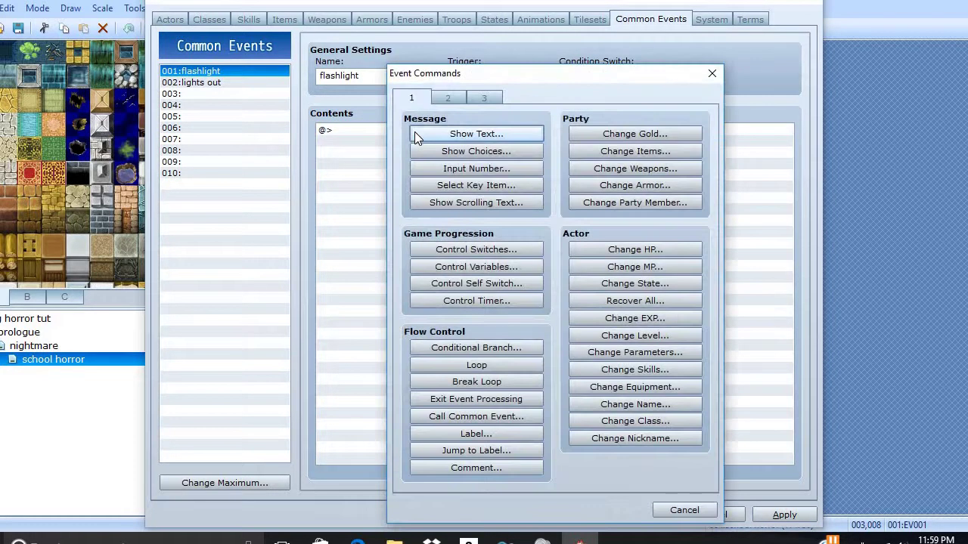
click(464, 267)
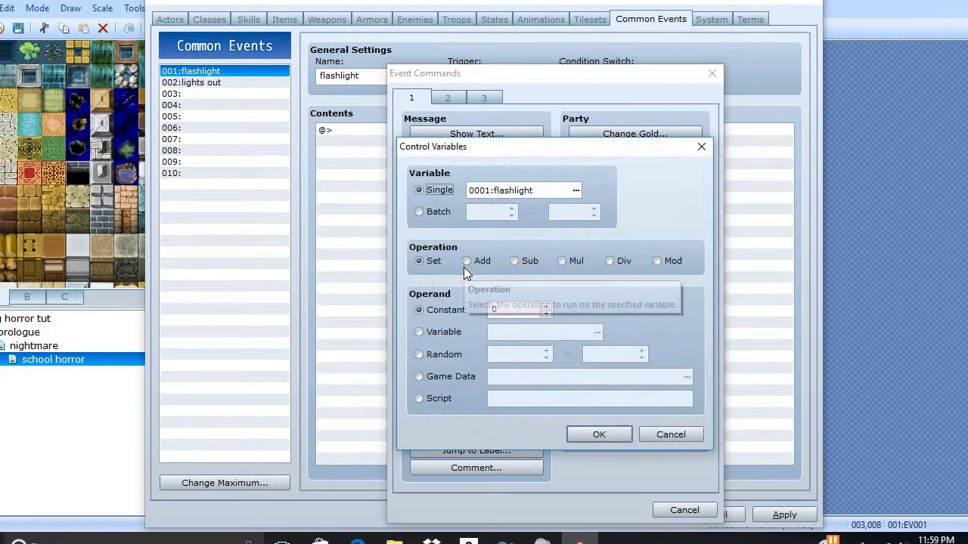
click(576, 190)
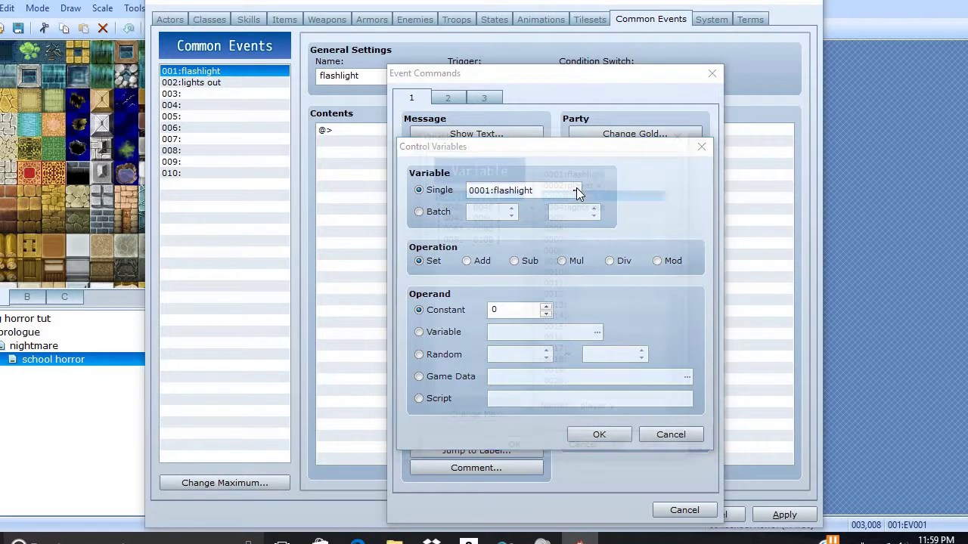
click(577, 192)
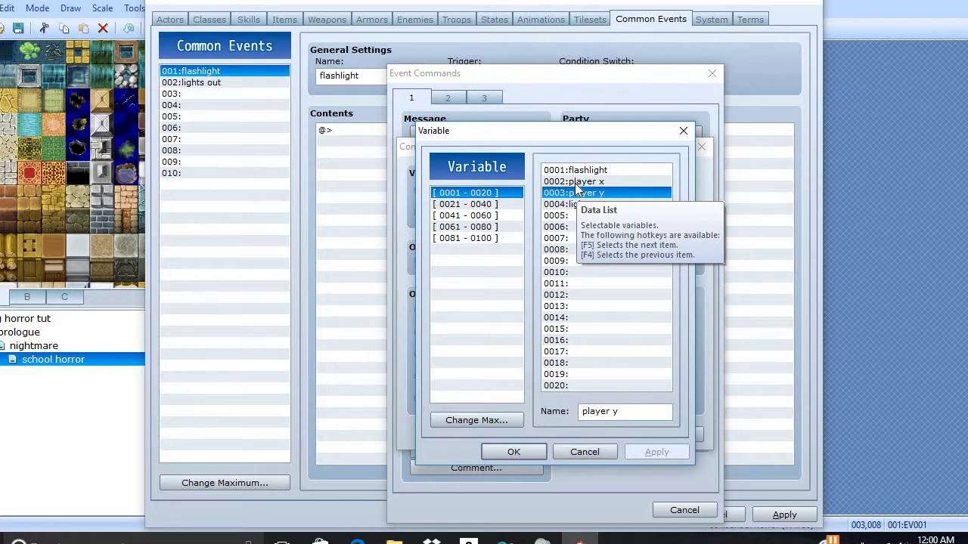
click(574, 182)
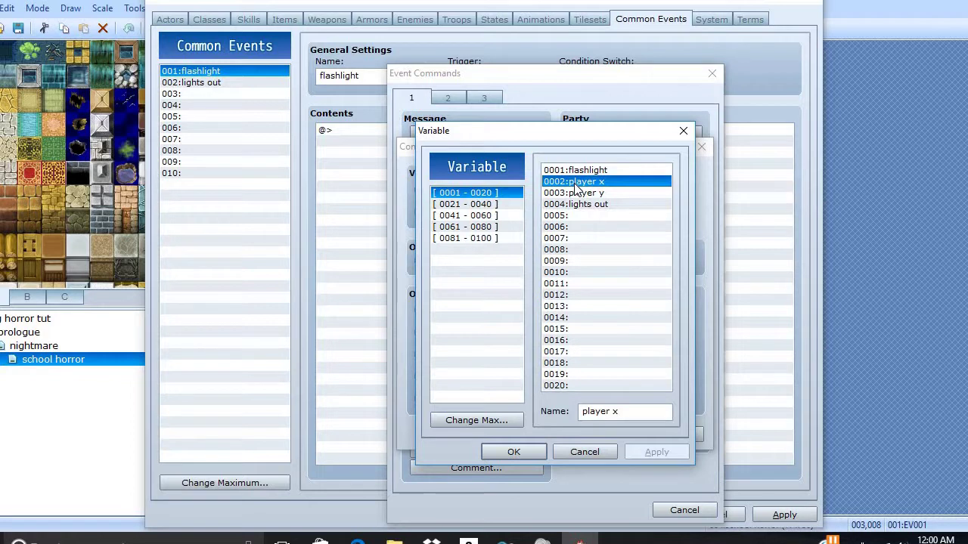
click(507, 451)
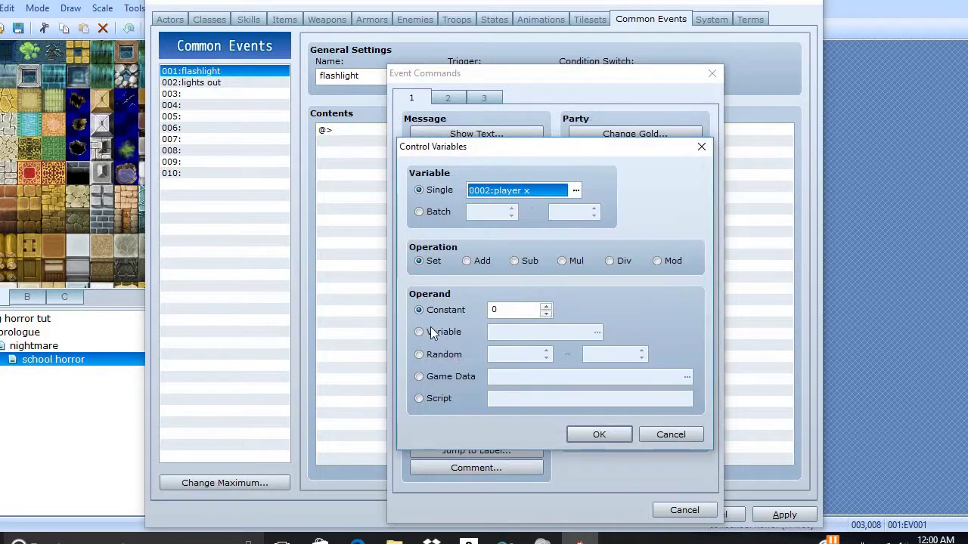
click(421, 377)
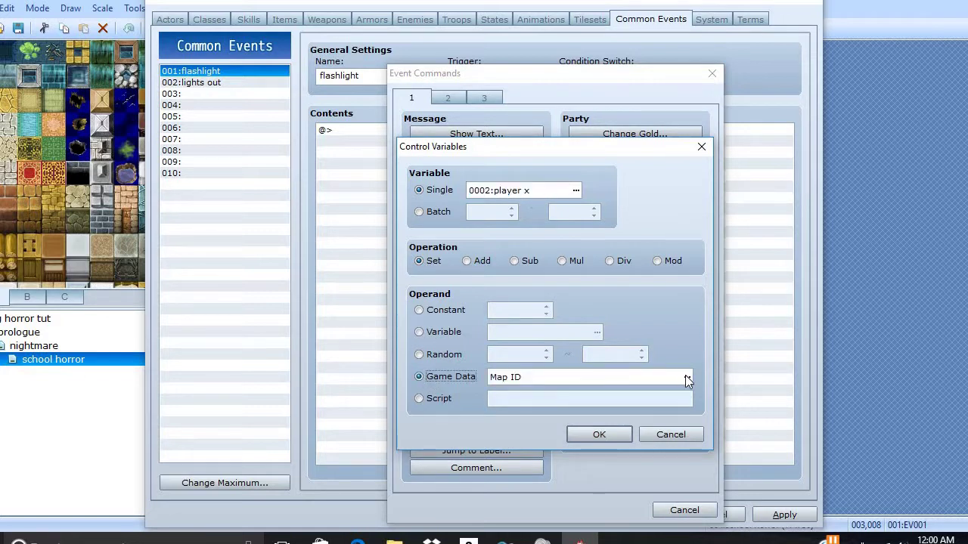
click(685, 376)
click(436, 321)
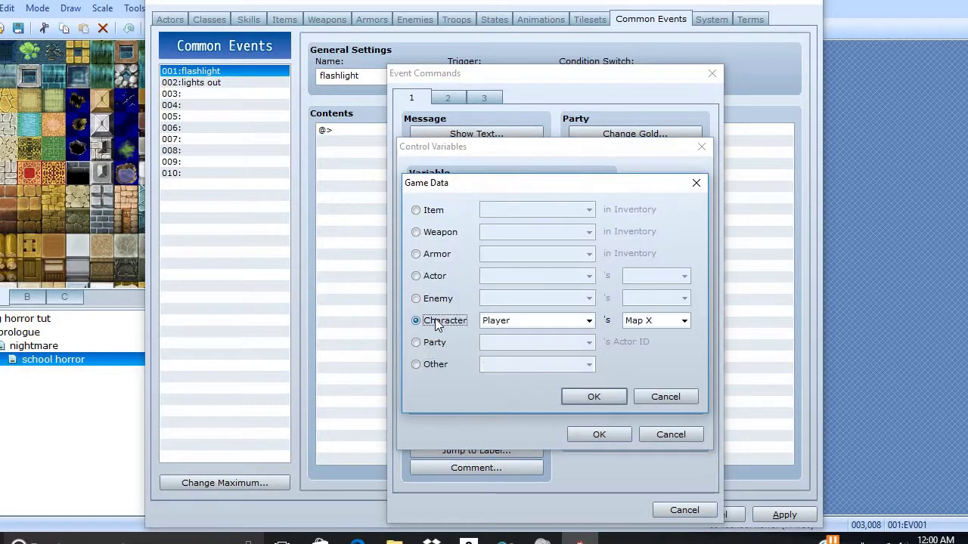
click(685, 322)
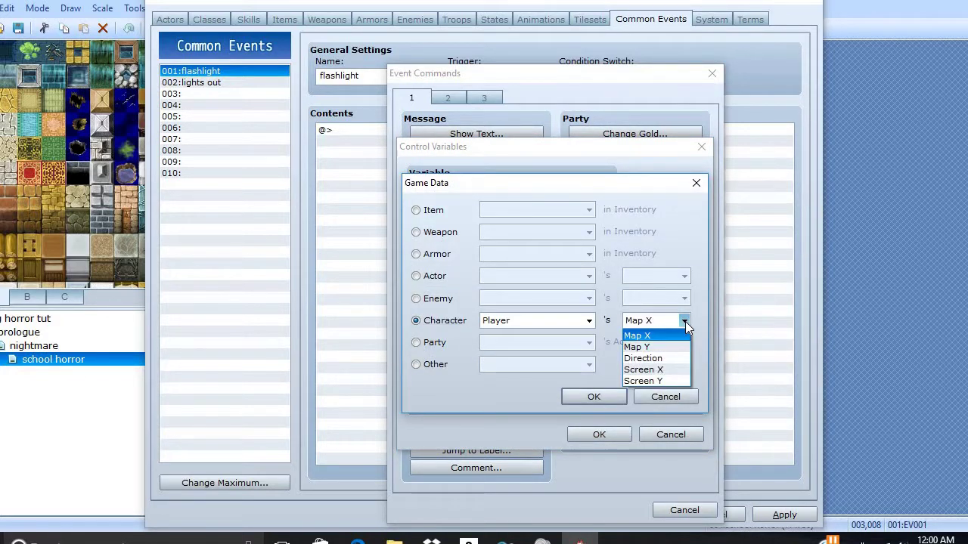
click(651, 370)
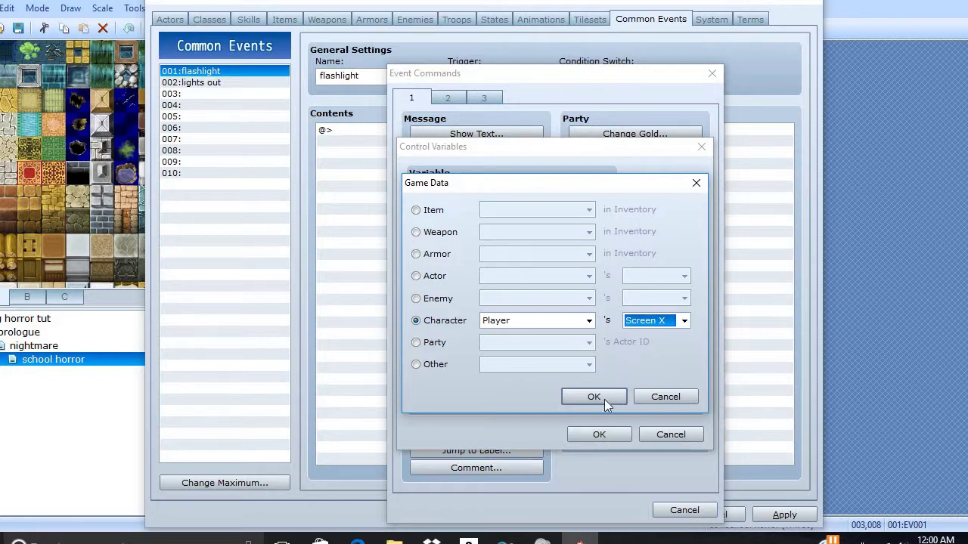
click(602, 401)
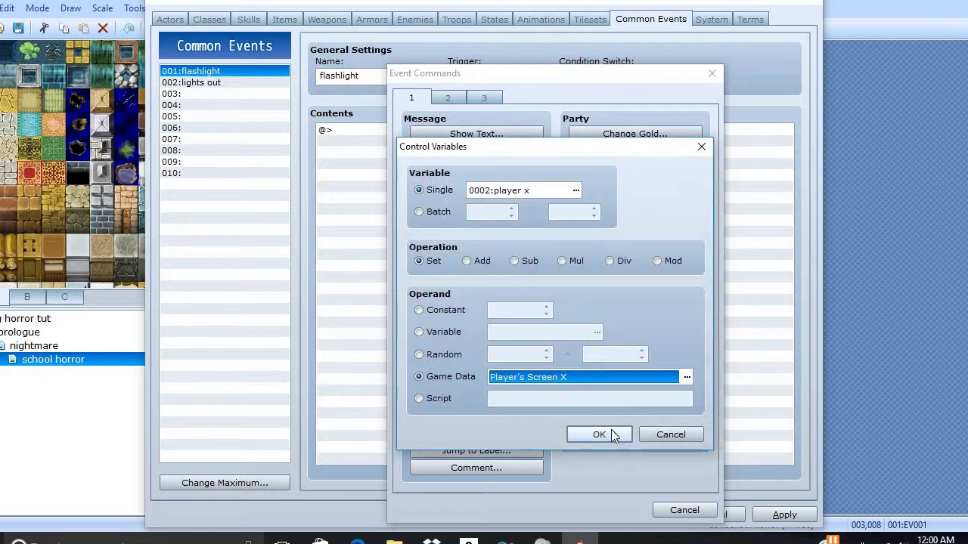
click(613, 436)
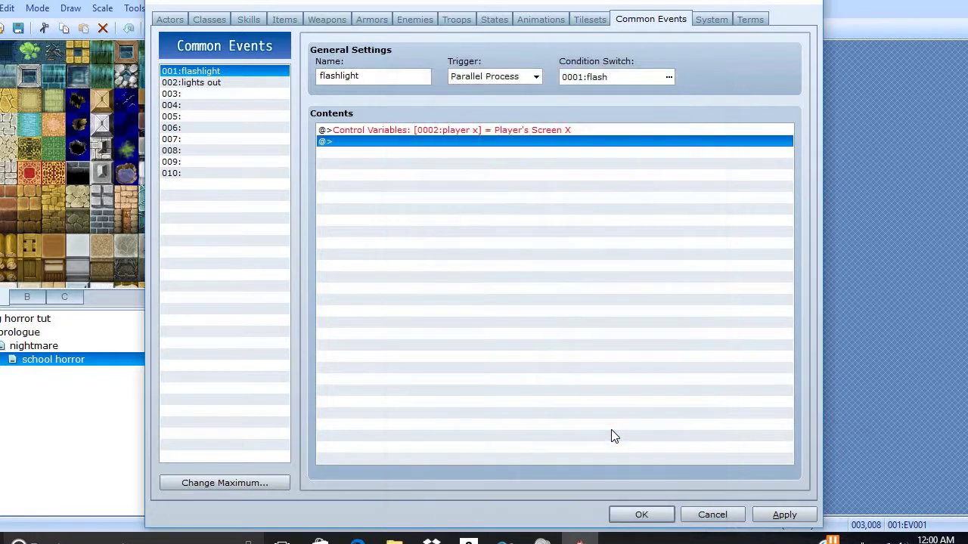
Add a Control Variables command subtracting constant 510 from 0002:player x.
double_click(418, 143)
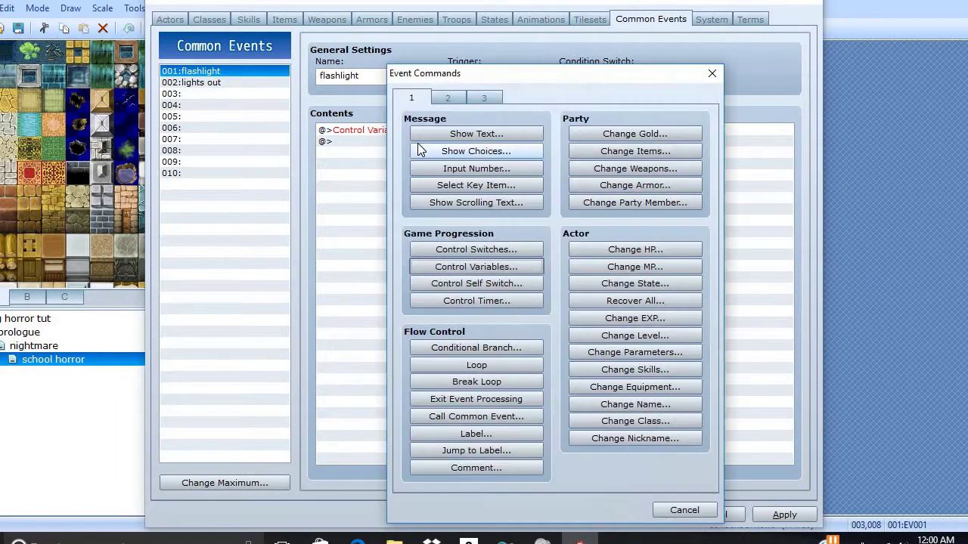
click(452, 264)
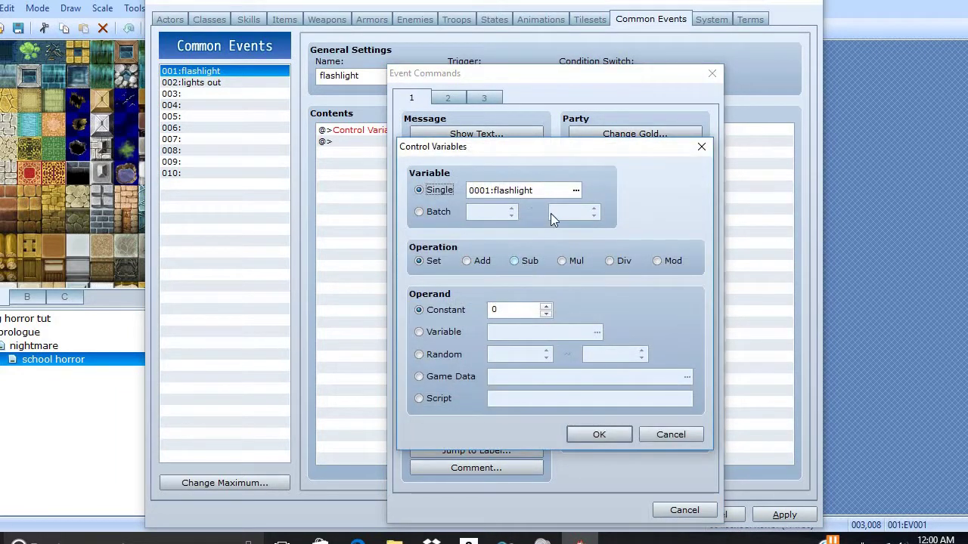
click(574, 190)
click(560, 182)
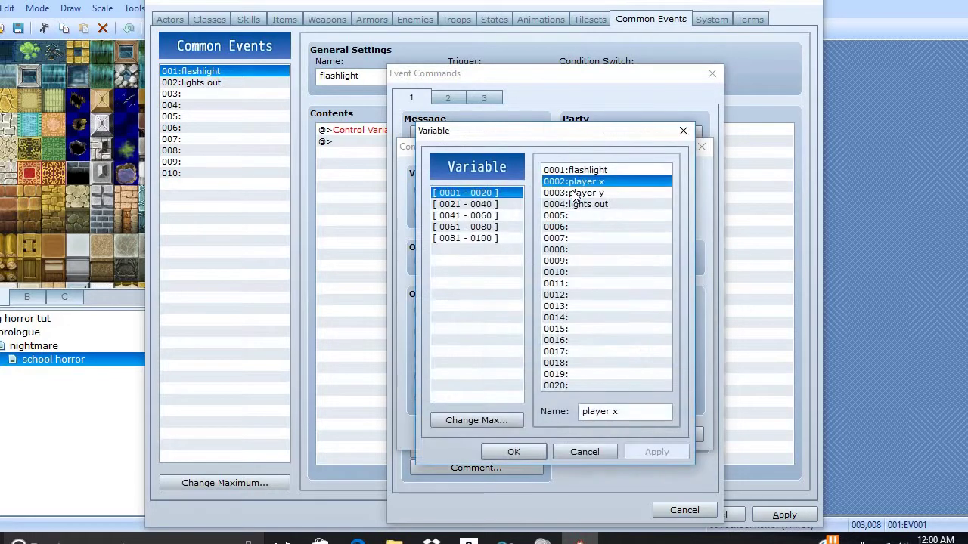
double_click(572, 183)
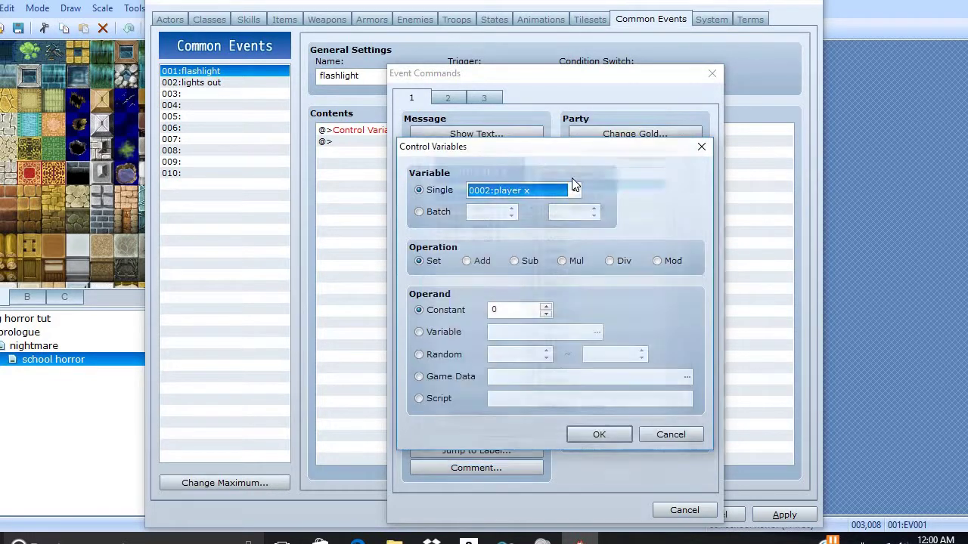
click(515, 262)
double_click(519, 309)
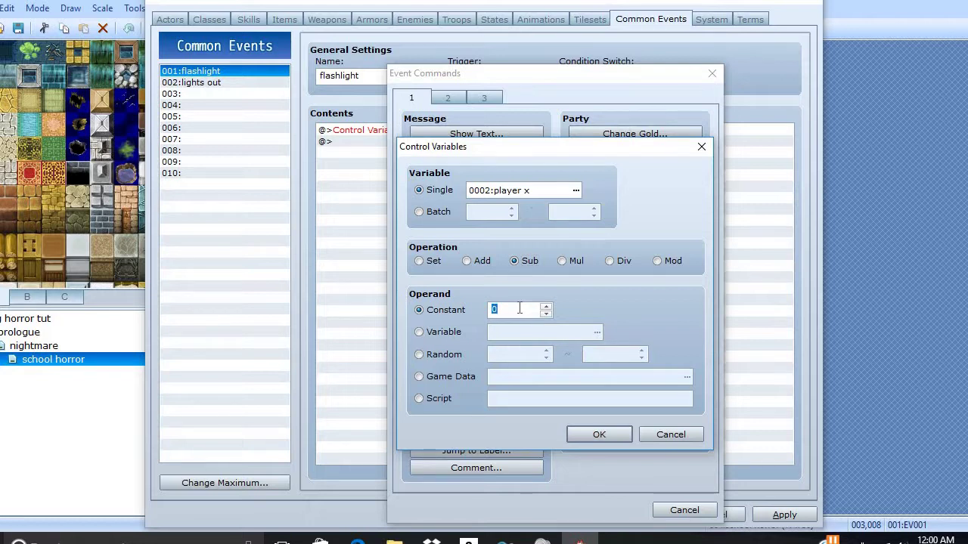
click(520, 309)
key(BackSpace)
text(510)
click(590, 438)
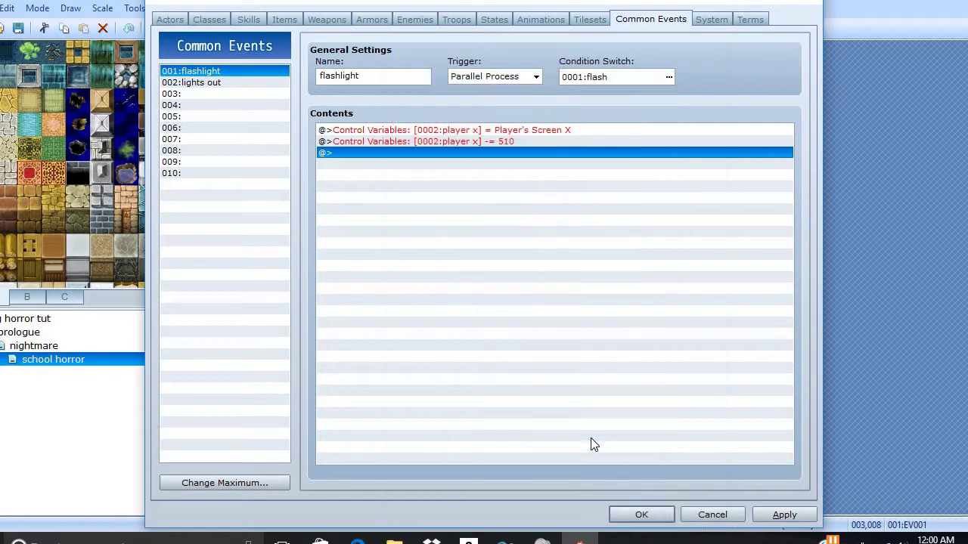
Add a Control Variables command setting 0003:player y to the player character's Screen Y.
double_click(365, 153)
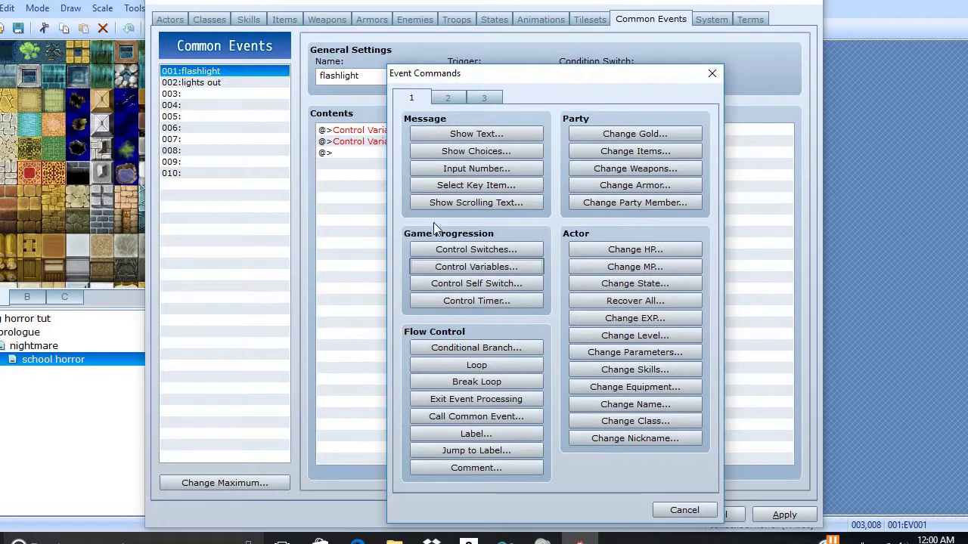
click(457, 267)
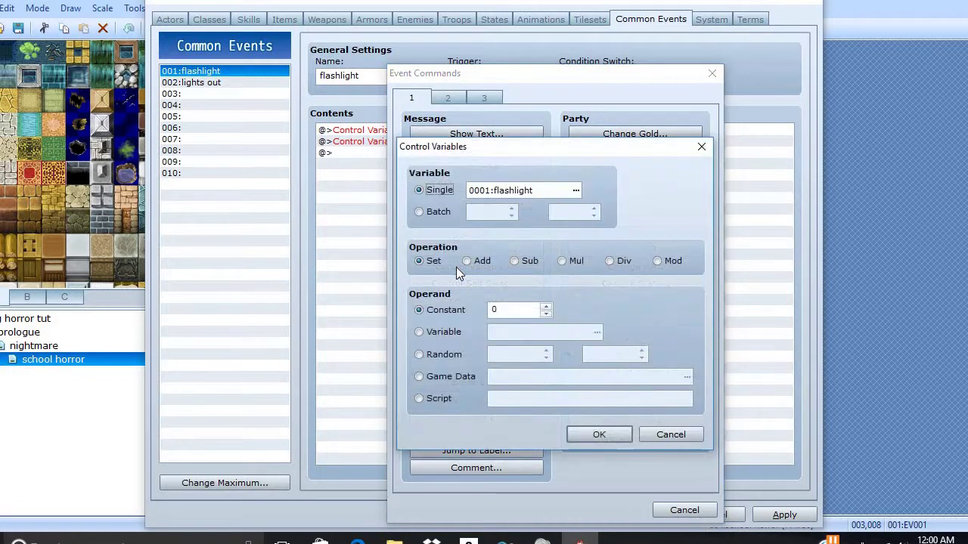
click(576, 190)
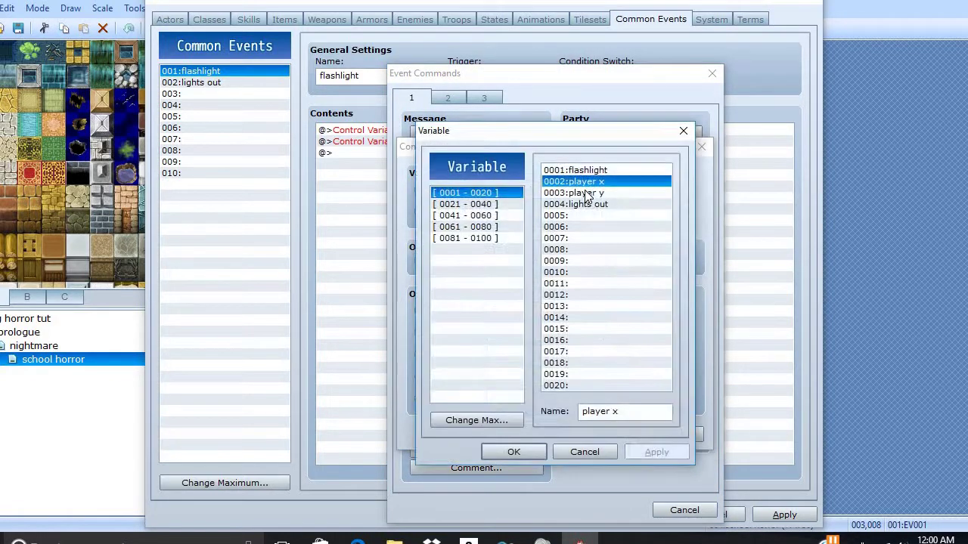
double_click(589, 192)
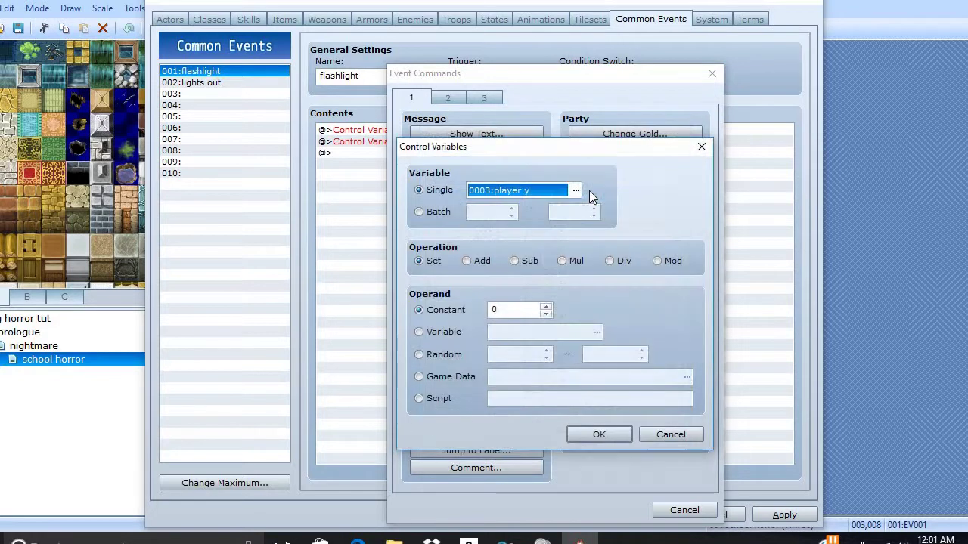
click(430, 378)
click(687, 376)
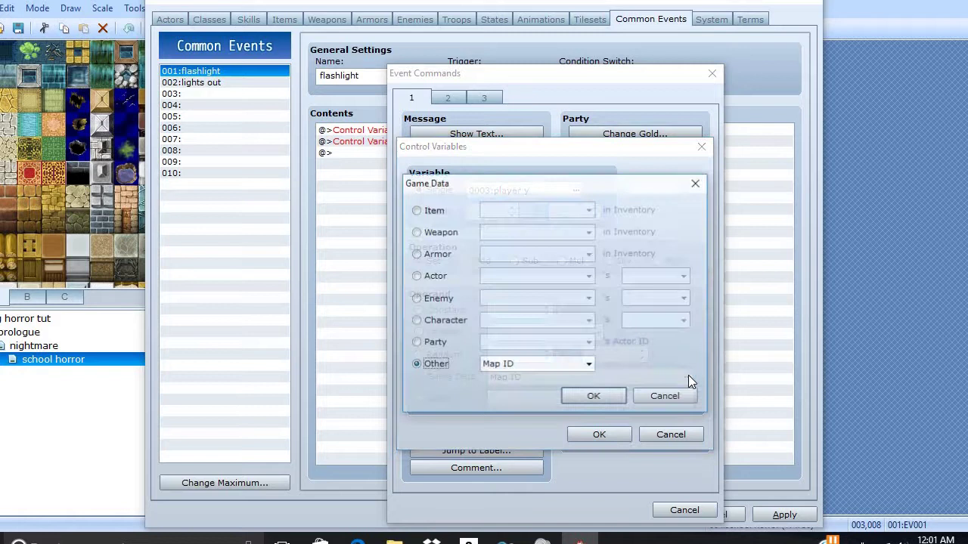
click(415, 321)
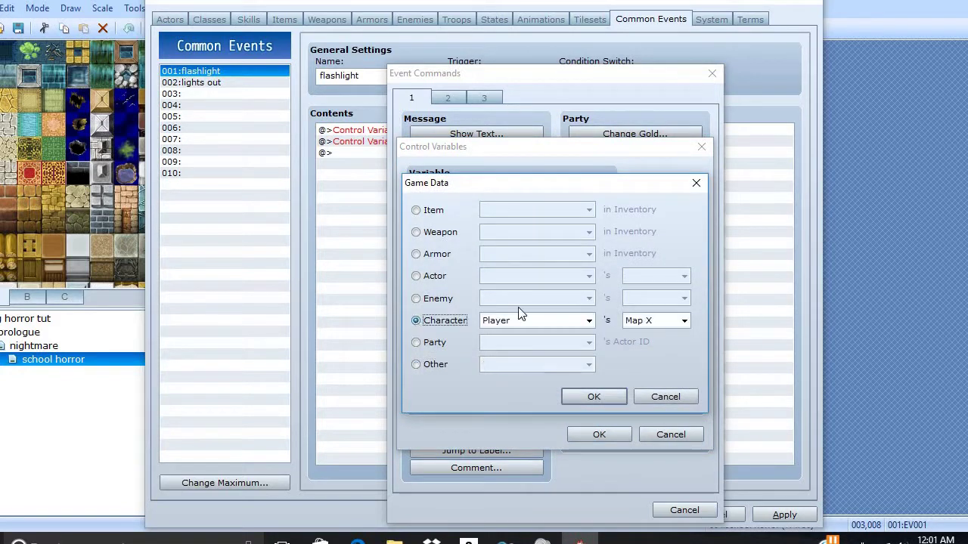
click(678, 322)
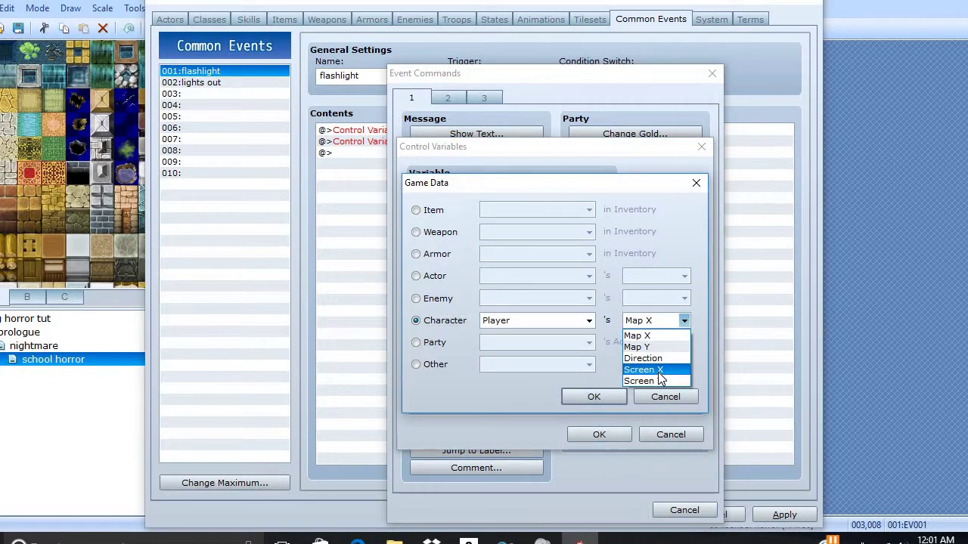
click(660, 383)
click(618, 396)
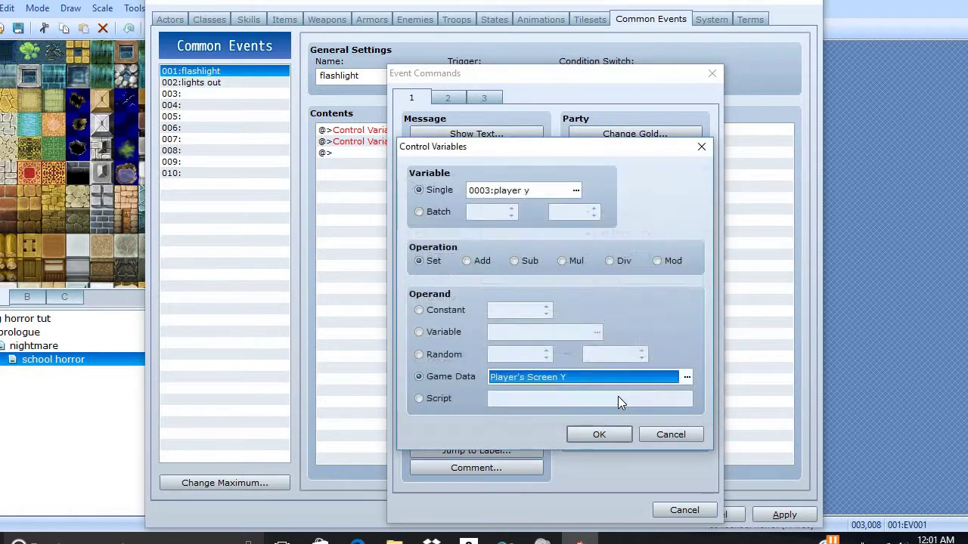
click(597, 434)
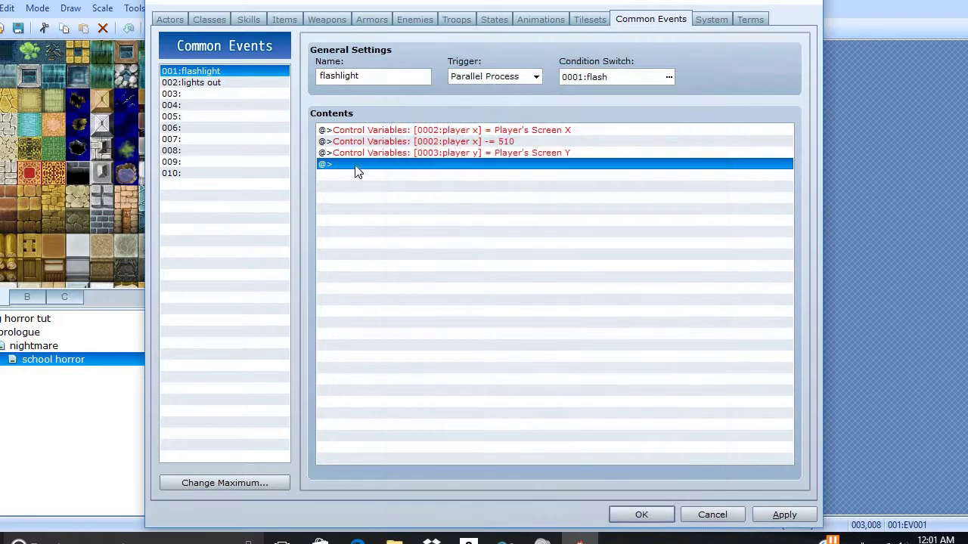
Add a Control Variables command subtracting constant 416 from 0003:player y.
double_click(356, 165)
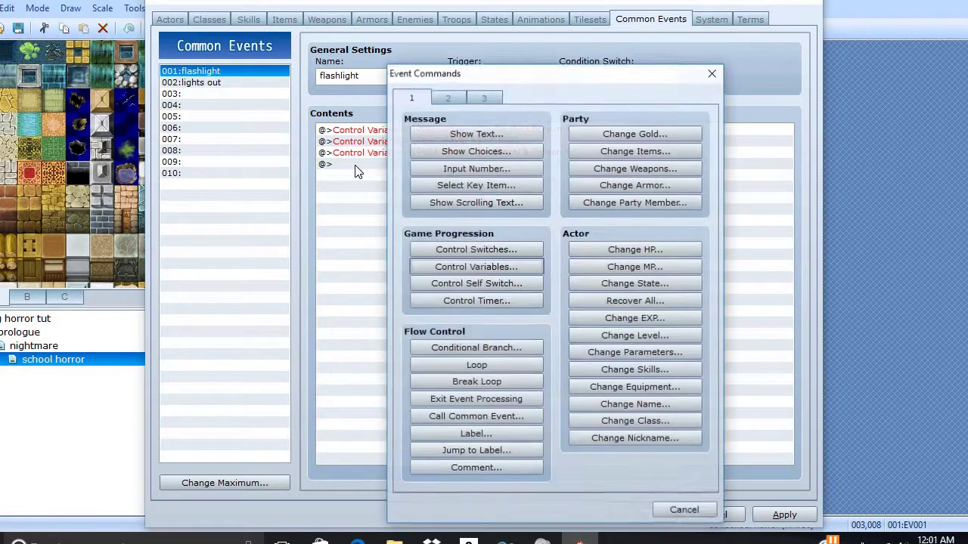
click(463, 265)
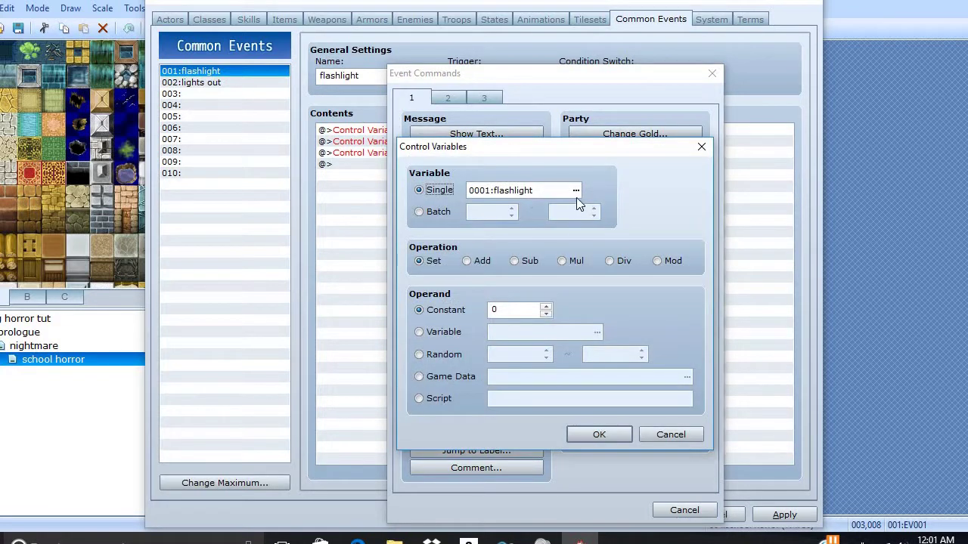
click(576, 190)
click(576, 193)
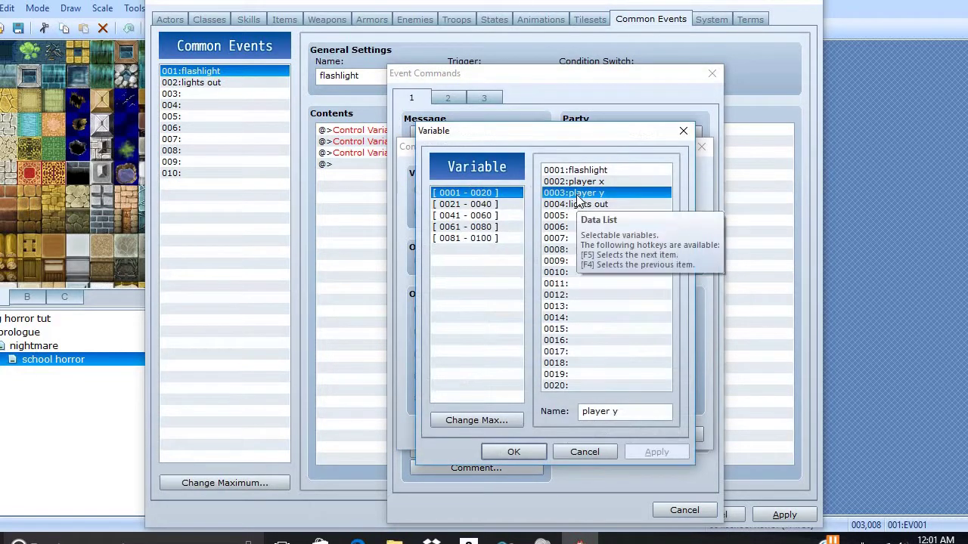
double_click(576, 192)
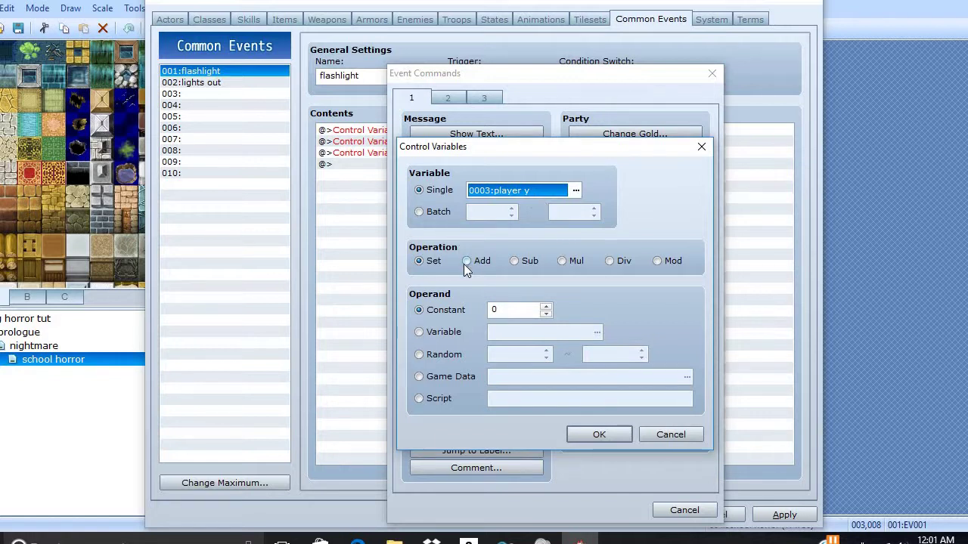
click(517, 261)
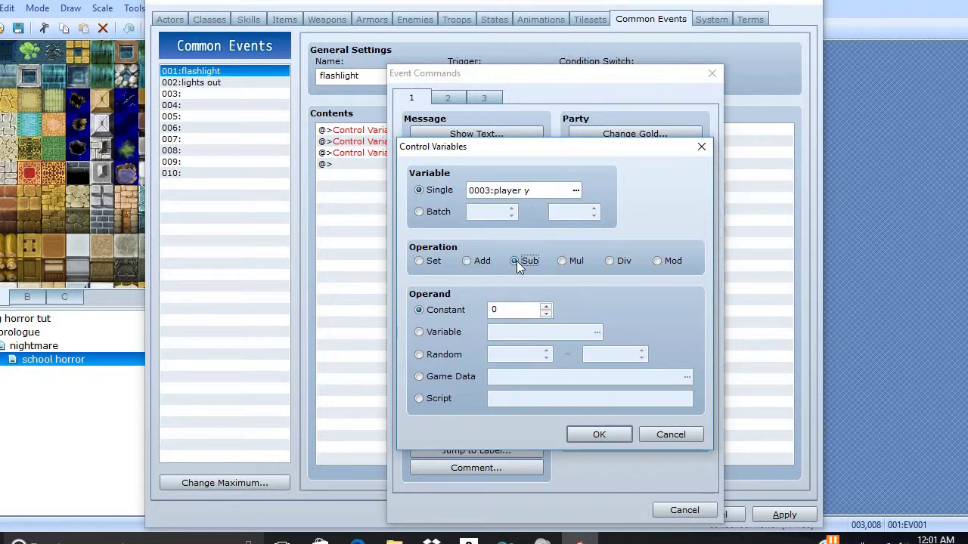
double_click(514, 310)
text(416)
click(605, 429)
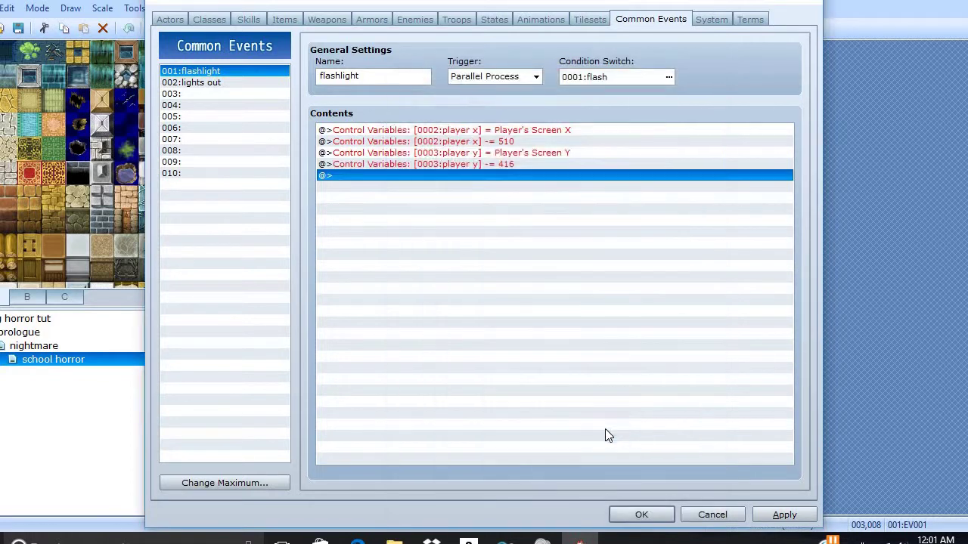
double_click(383, 176)
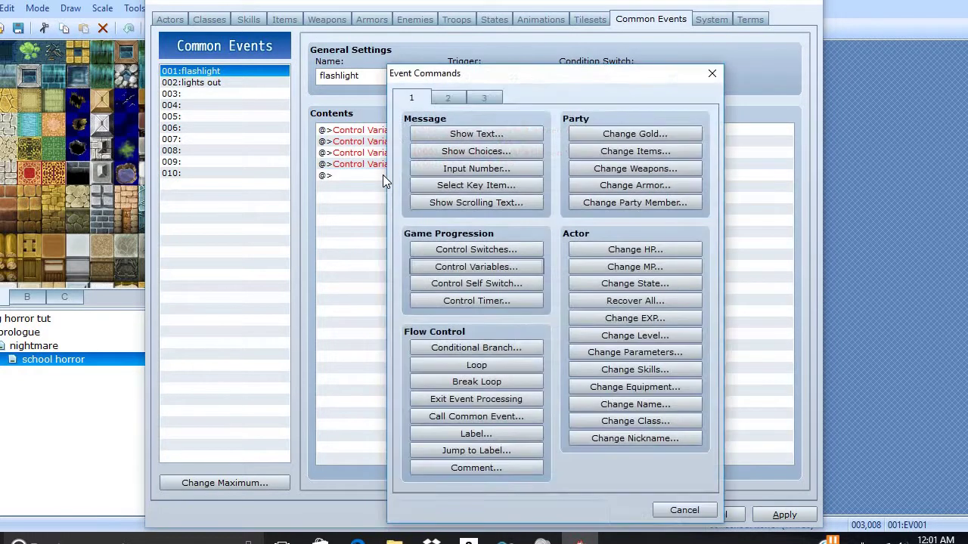
Start a Show Picture command for picture number 100 using the shade_zps896f4485 image.
click(455, 103)
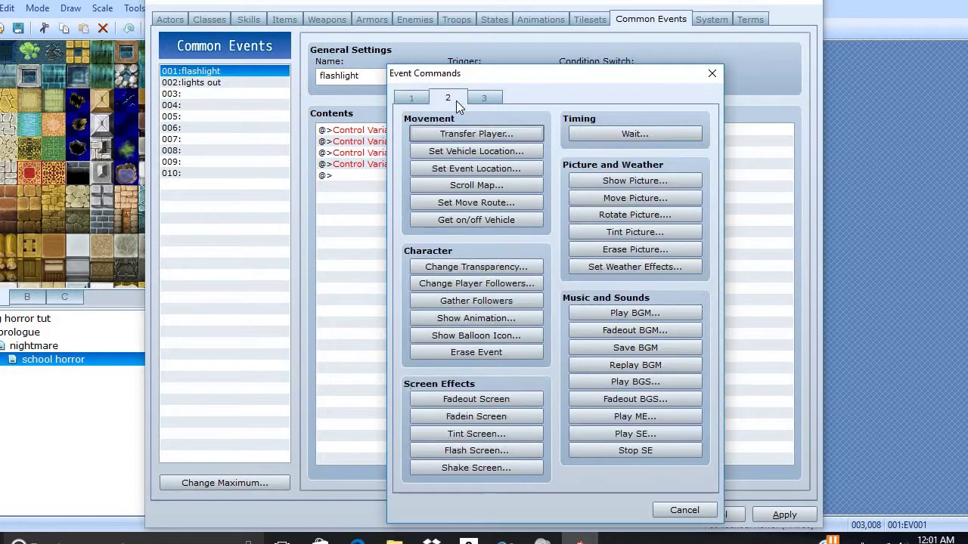
click(629, 180)
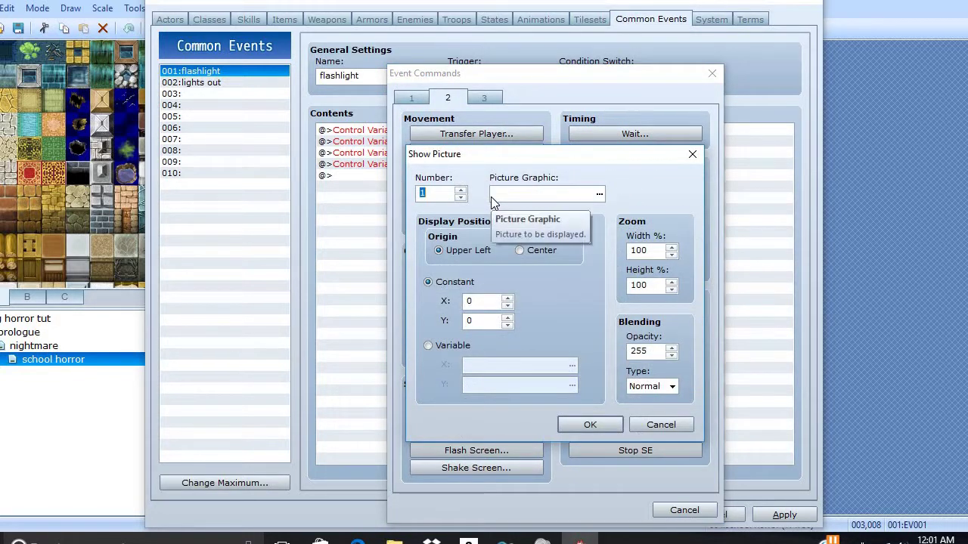
text(100)
click(597, 194)
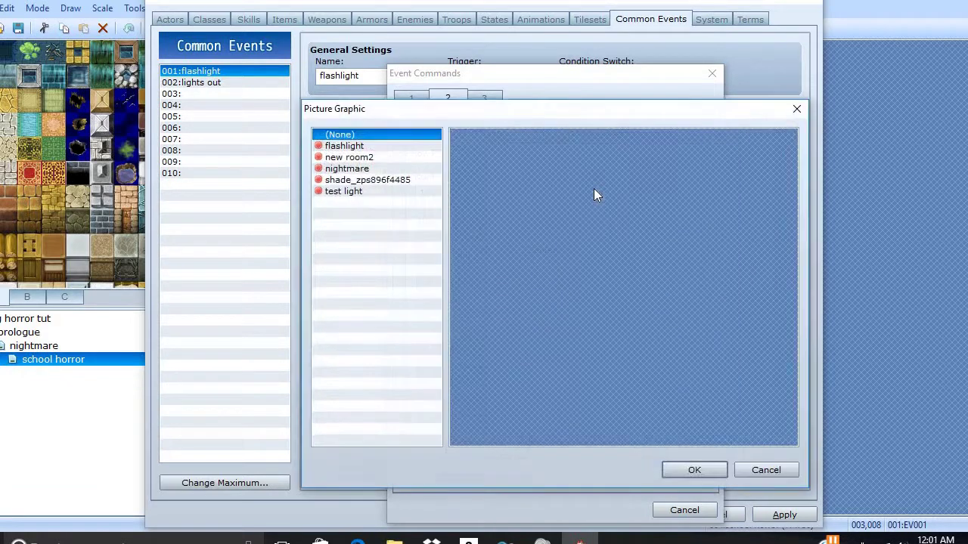
click(356, 180)
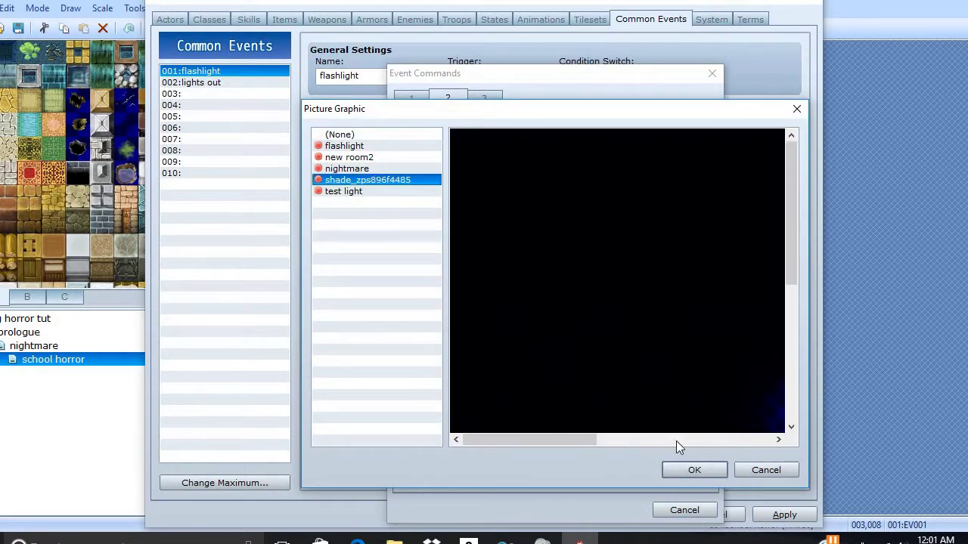
click(680, 469)
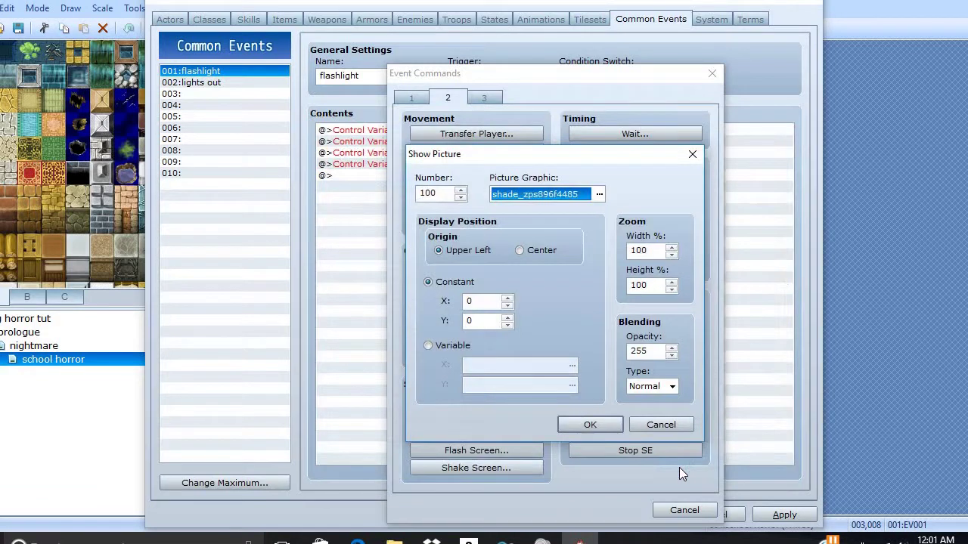
Position the picture by variables, X = 0002 player x and Y = 0003 player y, and confirm.
click(443, 349)
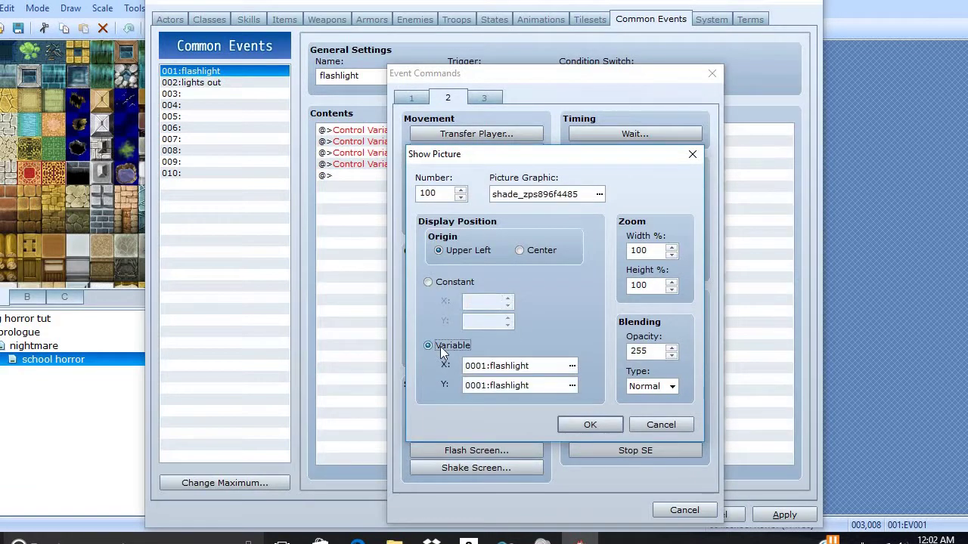
click(571, 365)
click(545, 192)
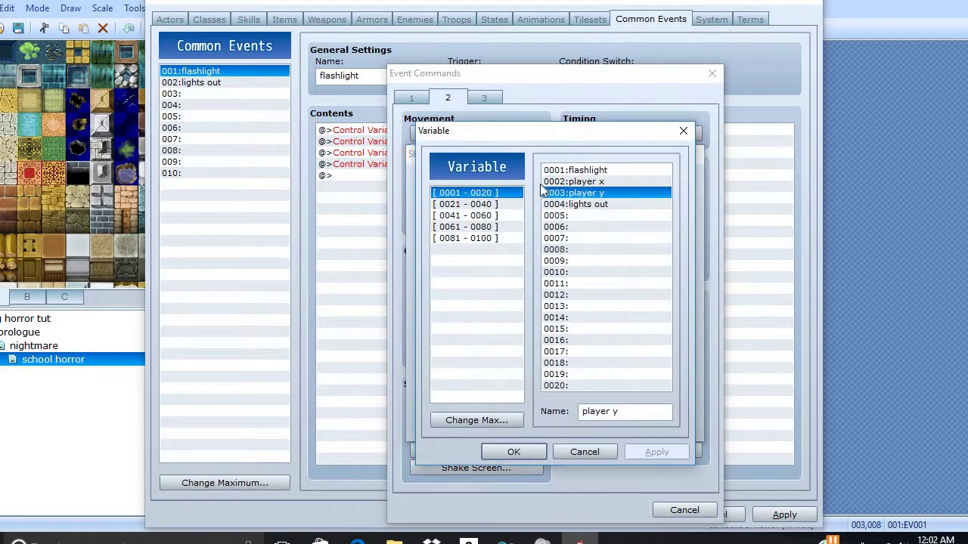
double_click(558, 182)
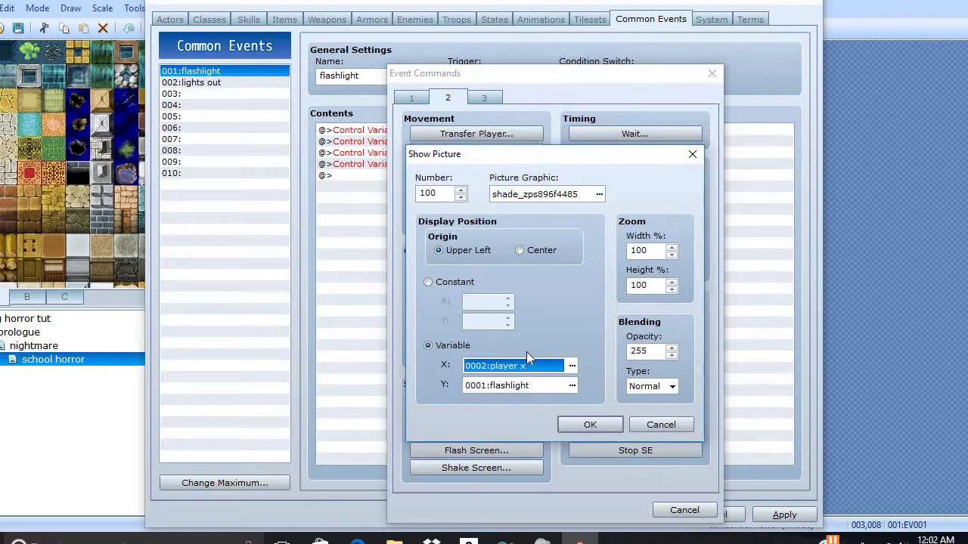
click(572, 384)
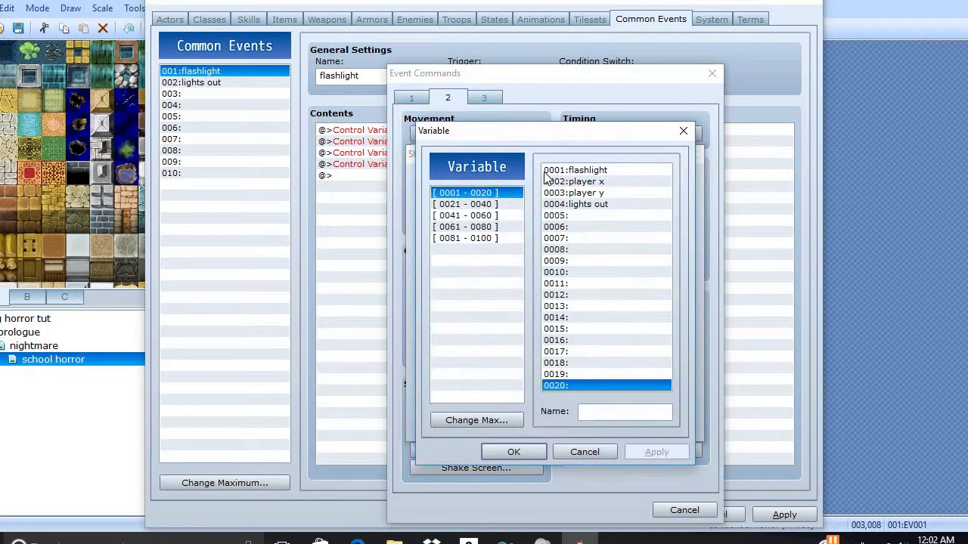
click(567, 194)
double_click(567, 195)
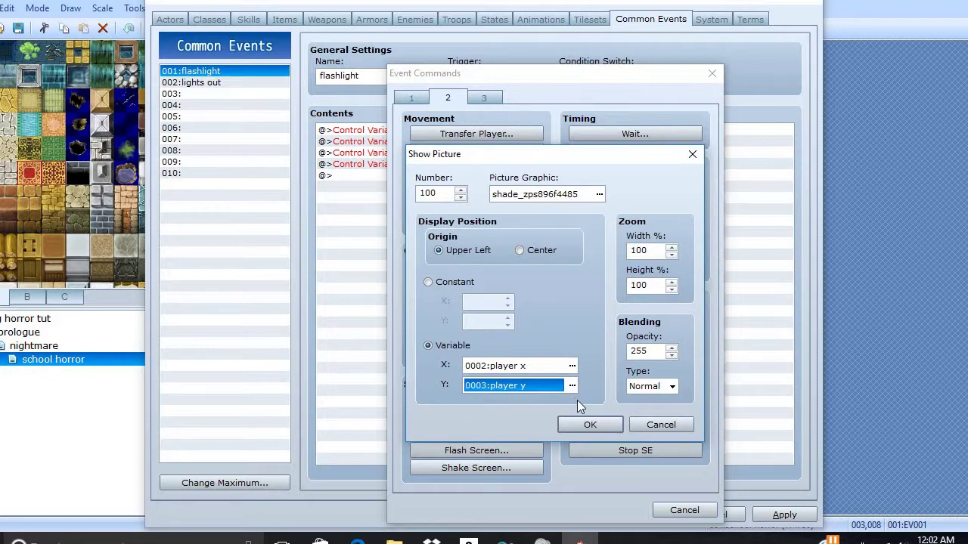
click(583, 421)
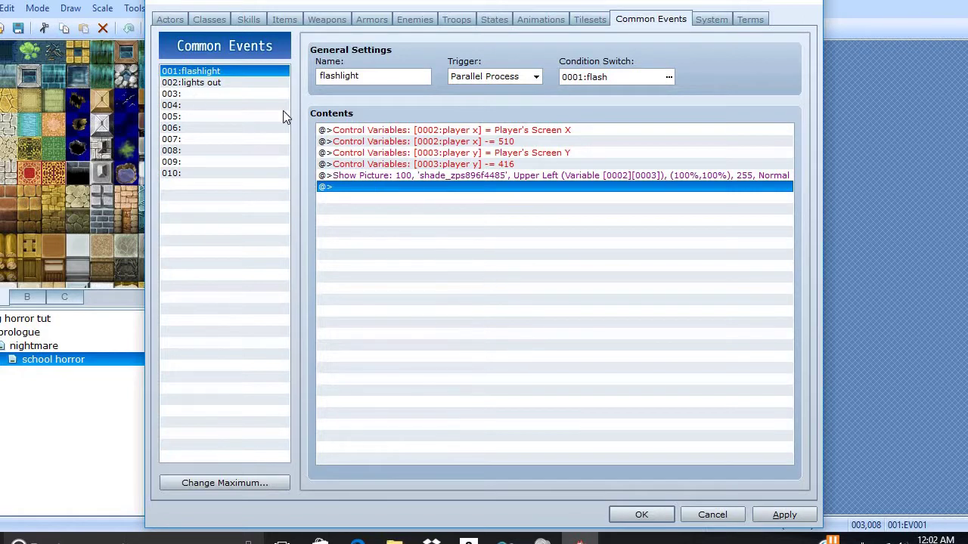
Review the lights out common event, then apply the changes and close the Database with OK.
click(227, 83)
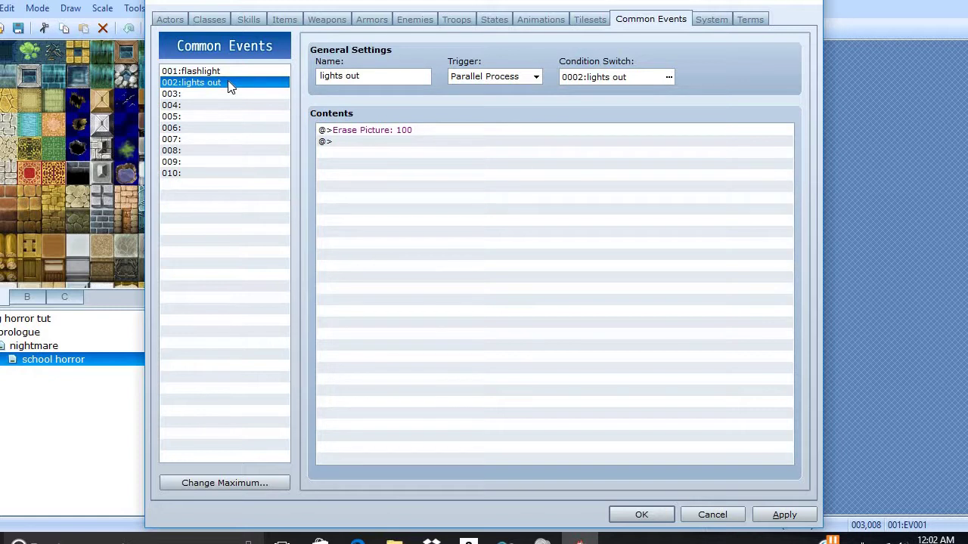
click(225, 70)
click(226, 84)
click(791, 515)
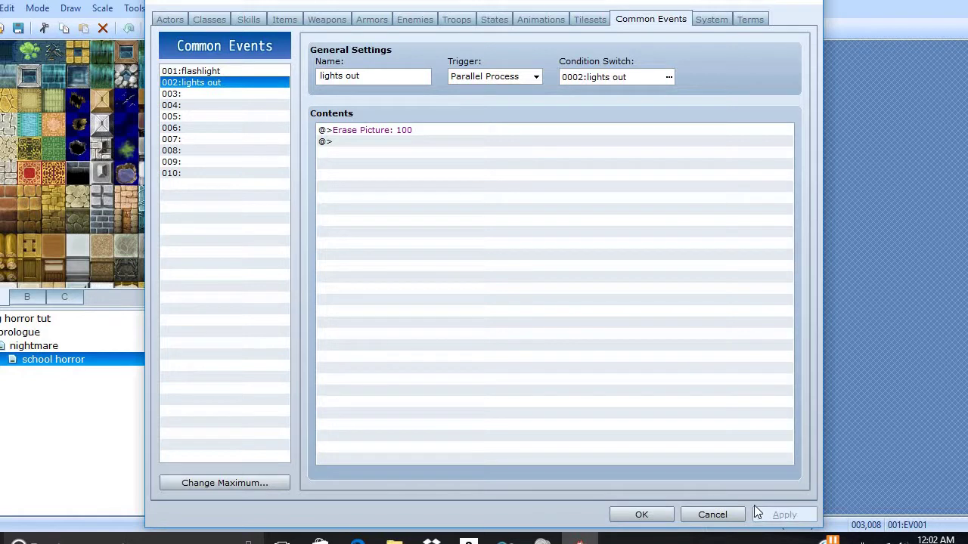
click(641, 515)
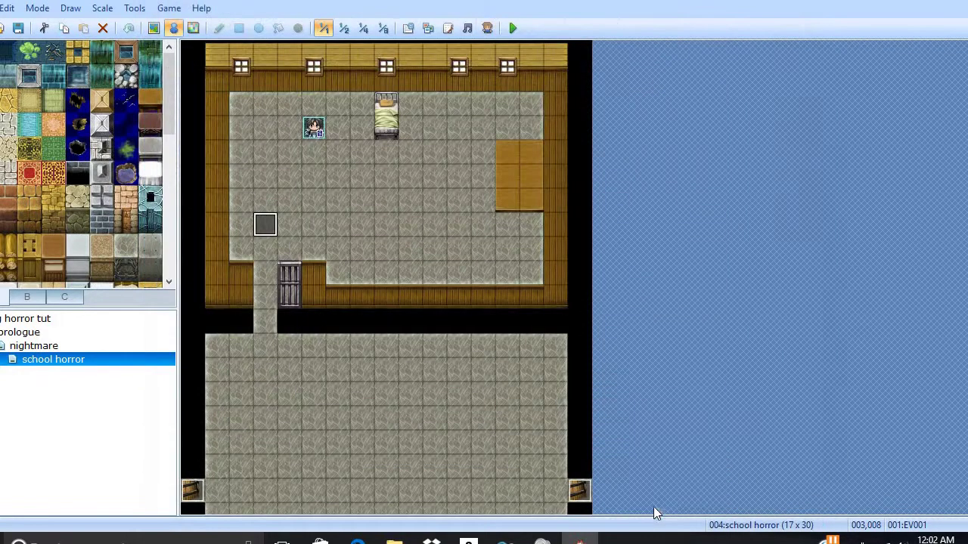
Open map event EV001 and delete all of its existing commands.
double_click(274, 228)
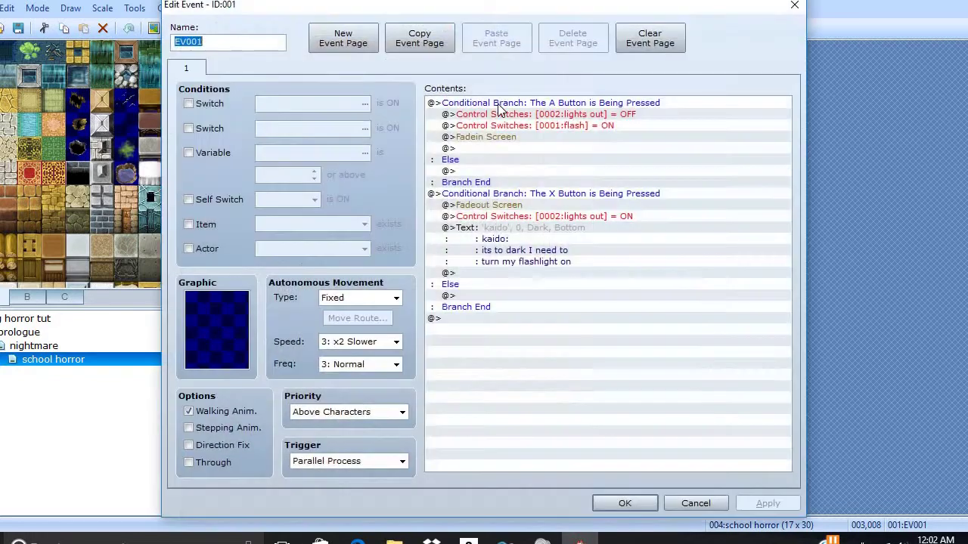
double_click(500, 100)
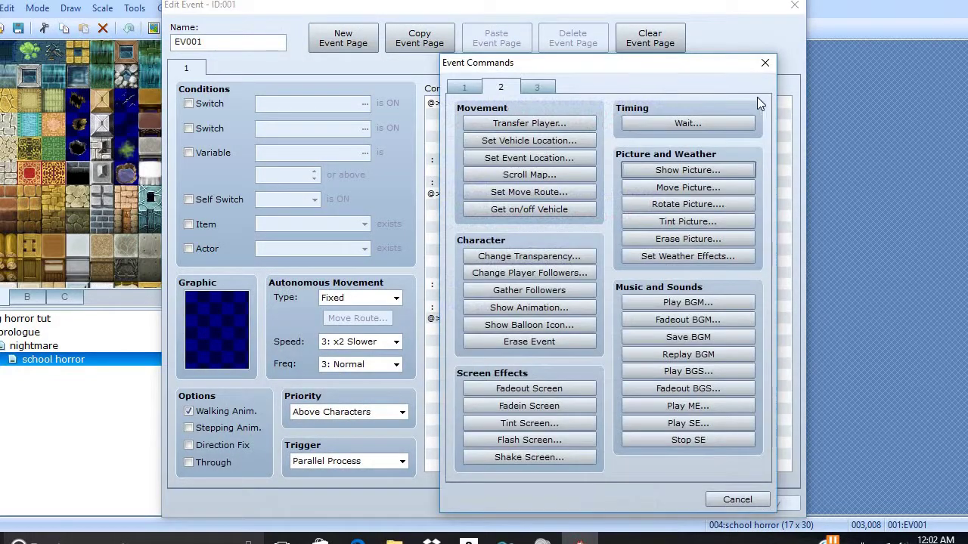
click(765, 62)
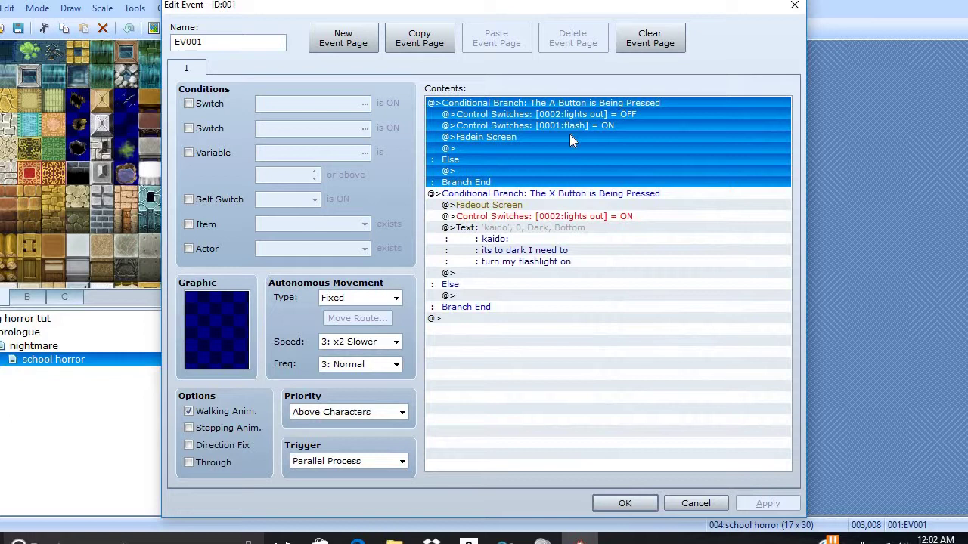
right_click(569, 139)
click(598, 249)
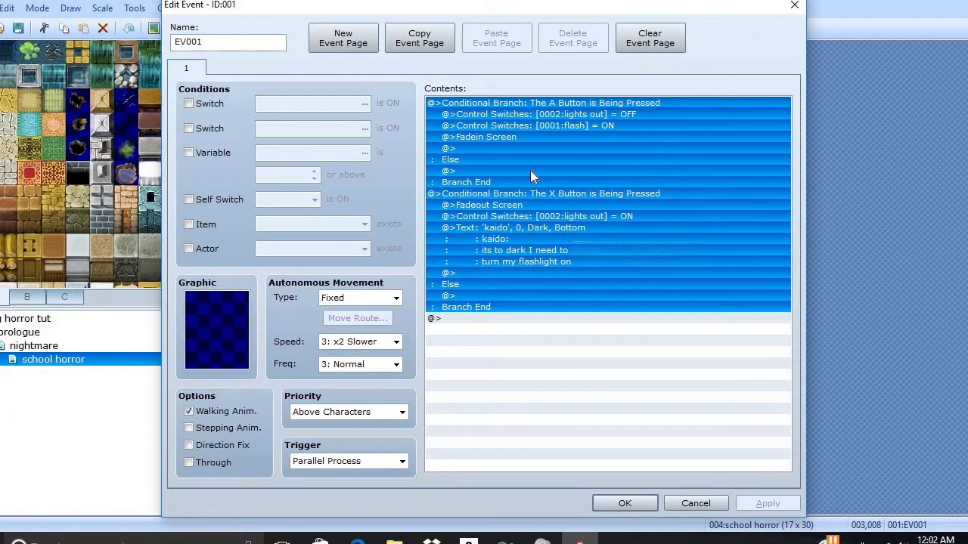
right_click(530, 170)
click(555, 269)
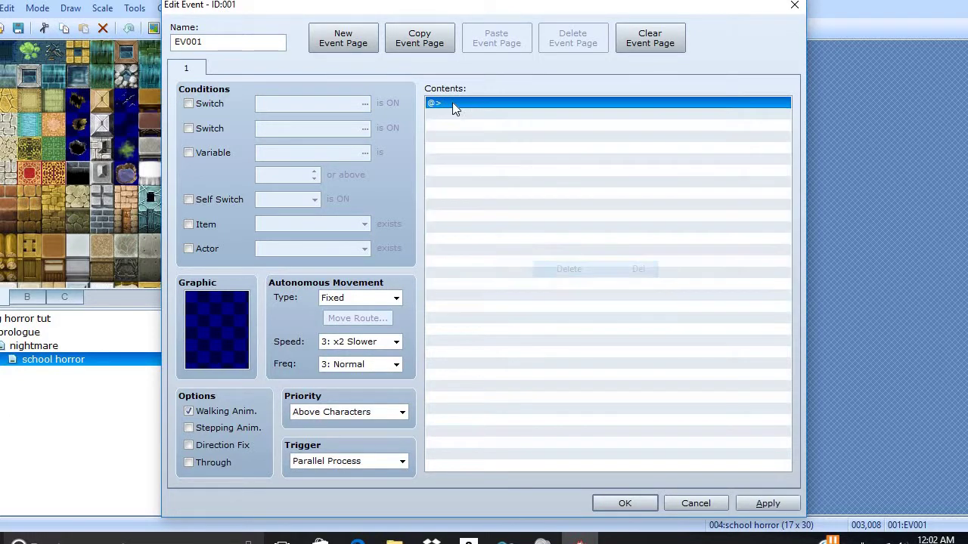
Add a Conditional Branch checking that Button A is being pressed.
double_click(453, 102)
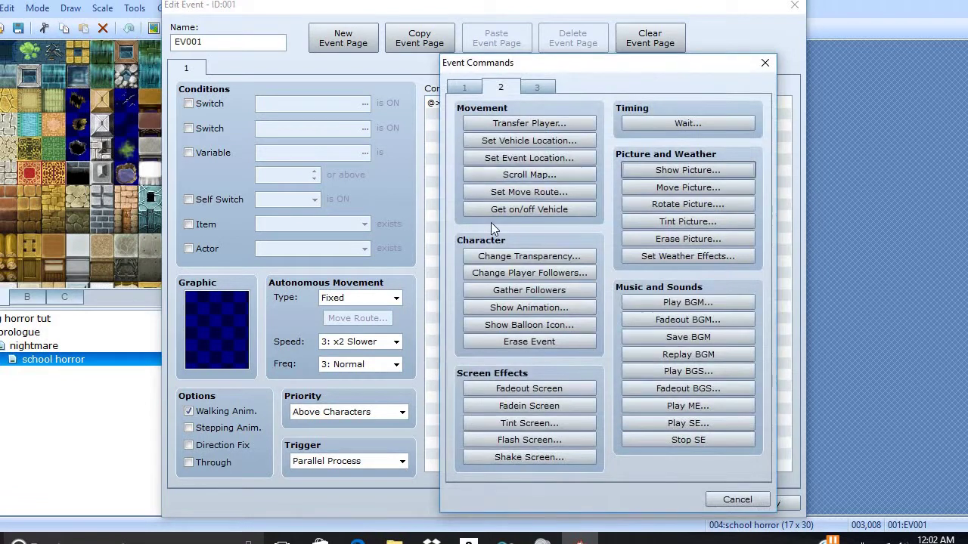
click(457, 90)
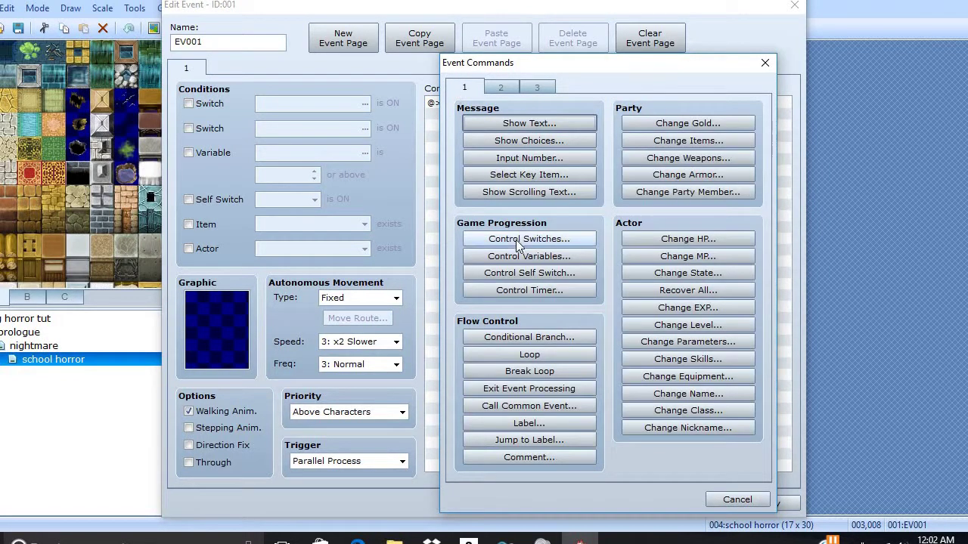
click(520, 340)
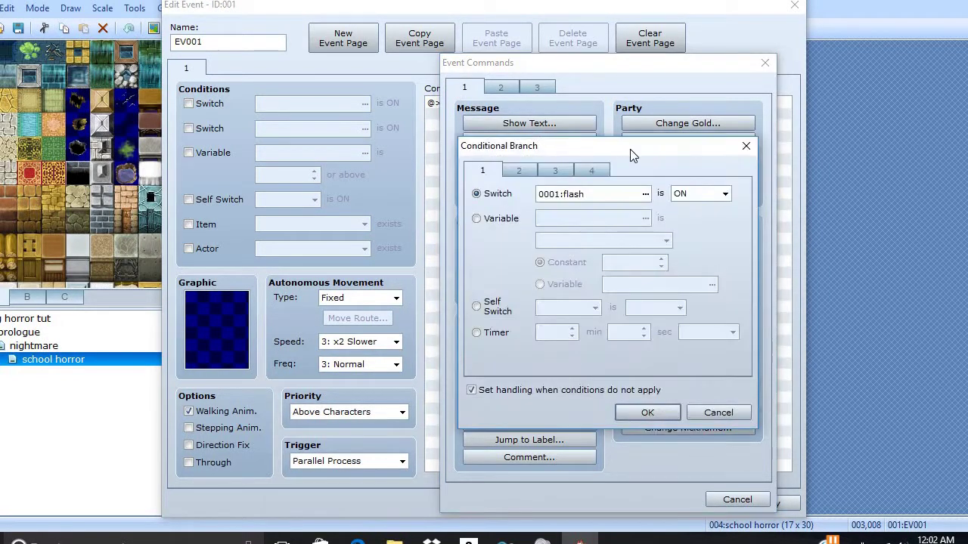
click(591, 172)
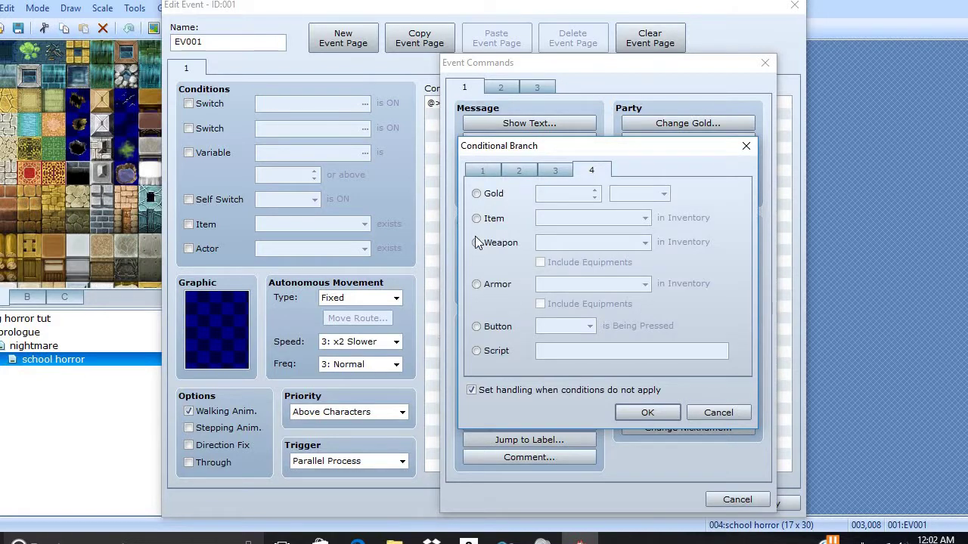
click(477, 326)
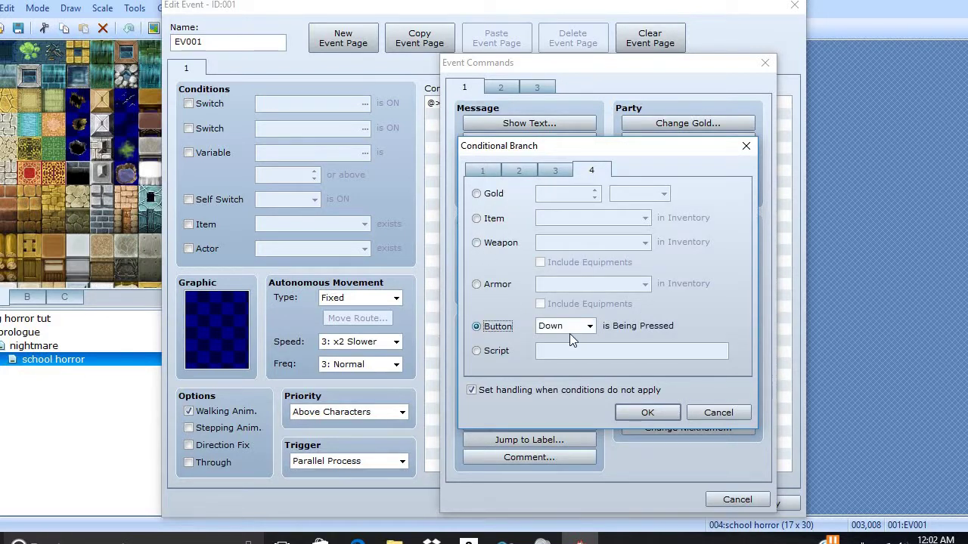
click(589, 326)
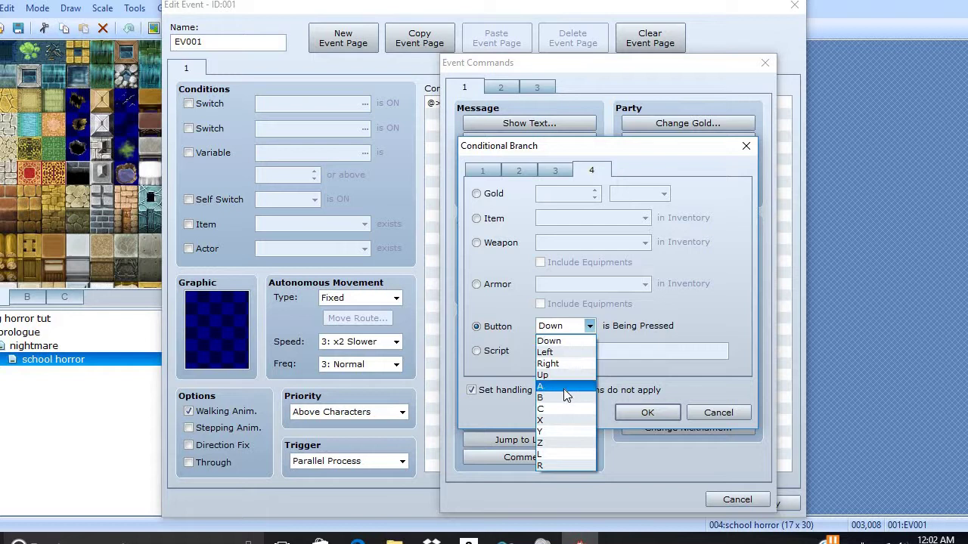
click(564, 388)
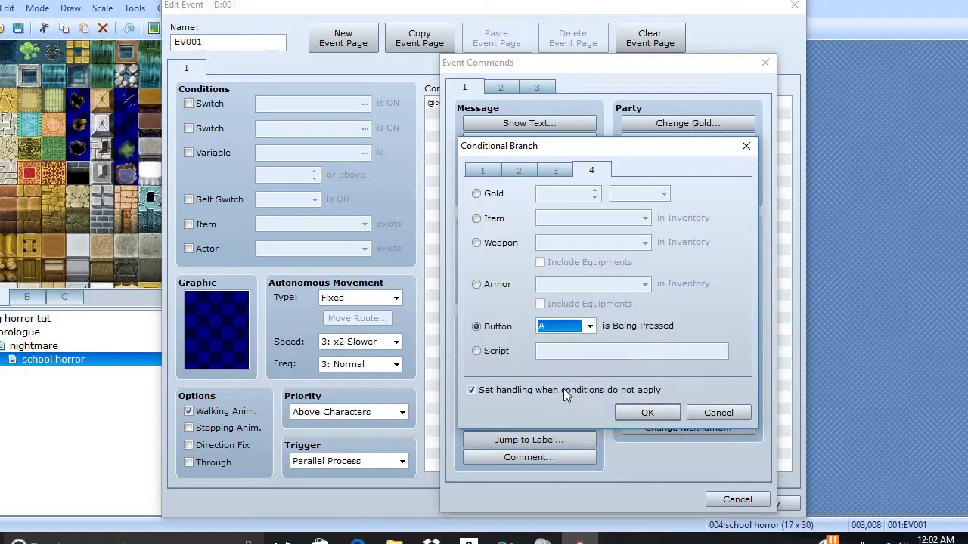
click(642, 414)
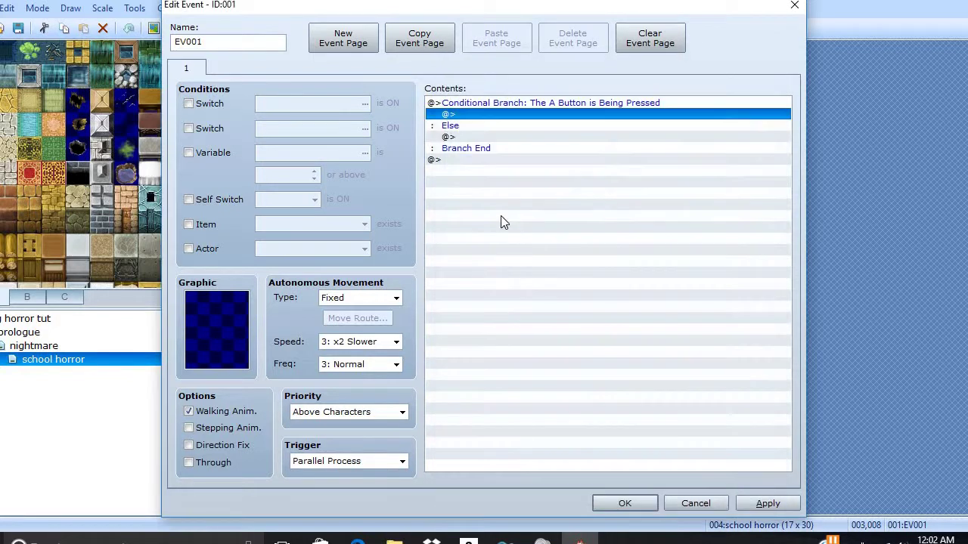
double_click(468, 115)
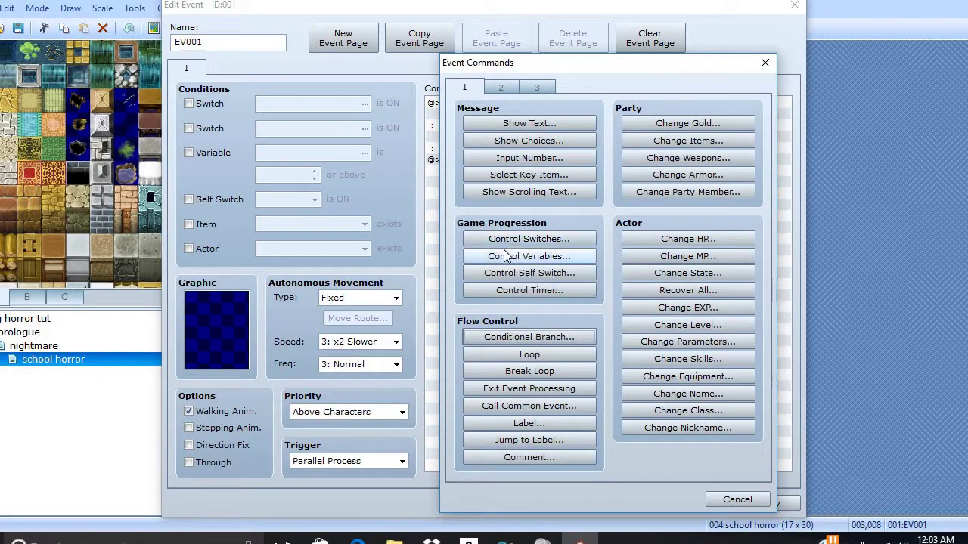
Add Control Switches setting 0002:lights out to OFF in the A-button branch.
click(505, 239)
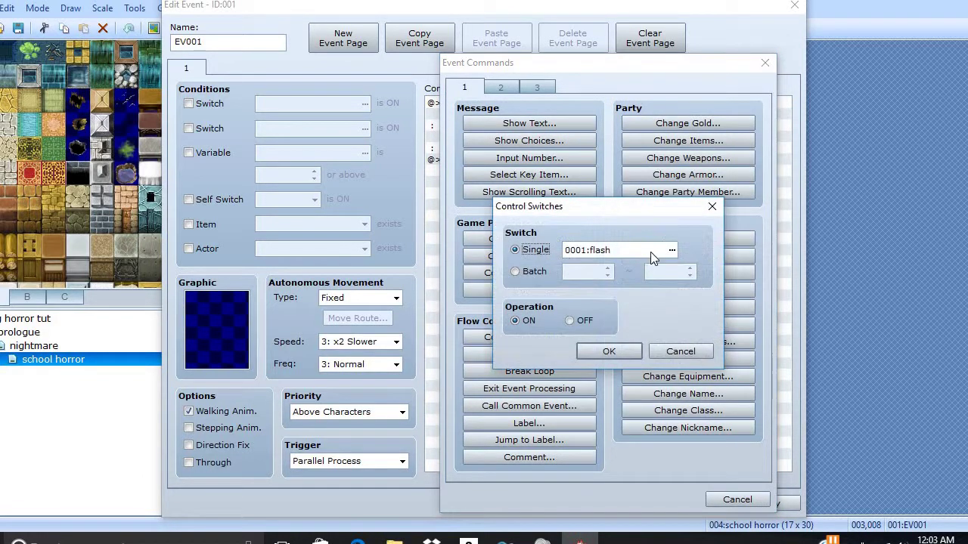
click(672, 249)
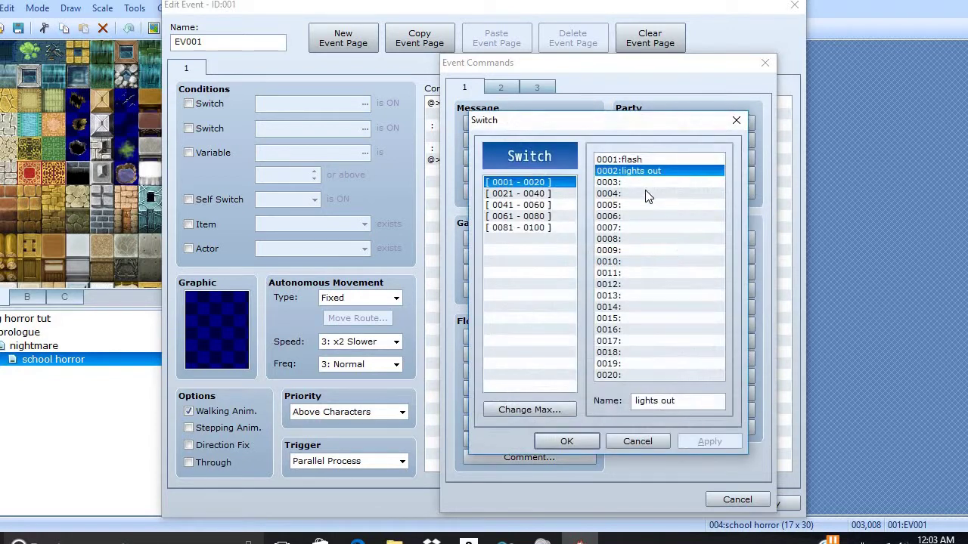
double_click(642, 172)
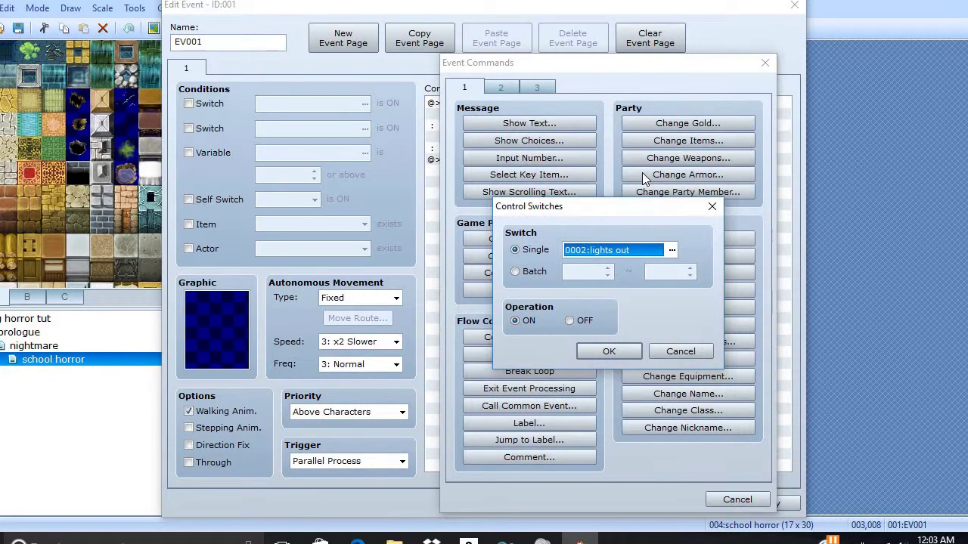
click(570, 321)
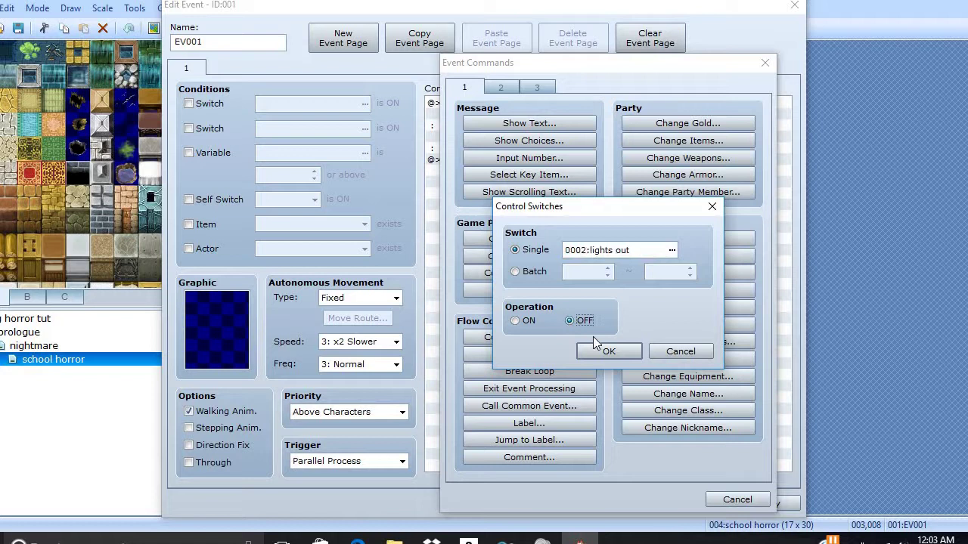
click(594, 349)
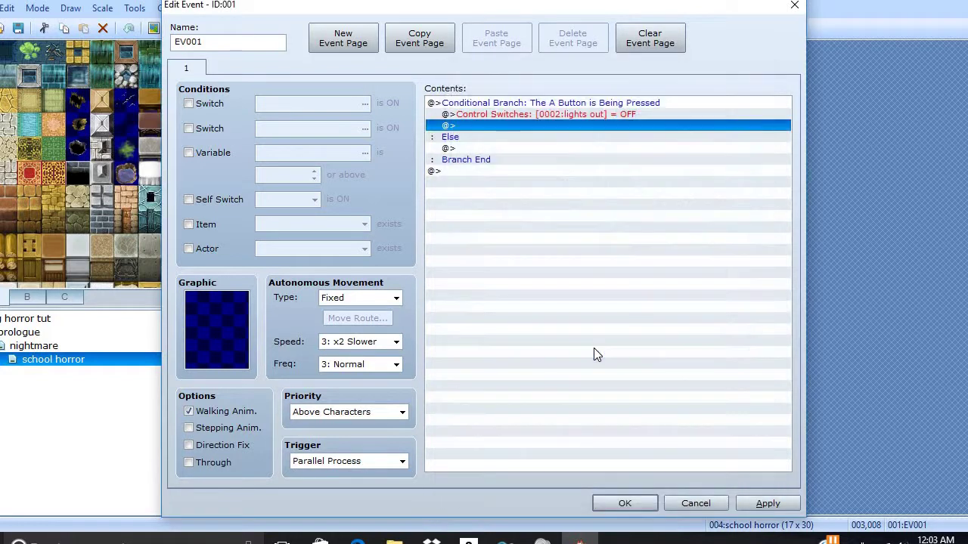
Add a second Control Switches command setting 0001:flash to ON.
double_click(480, 125)
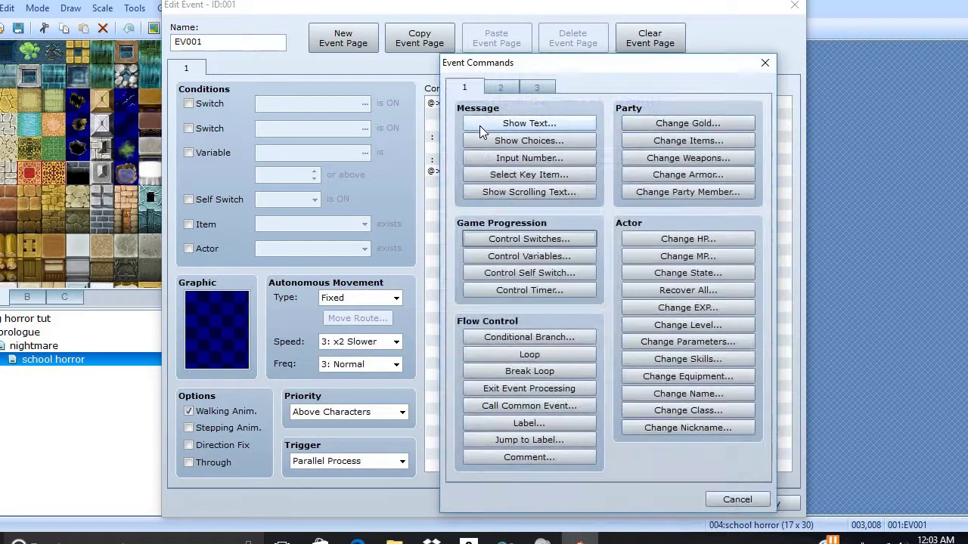
click(527, 240)
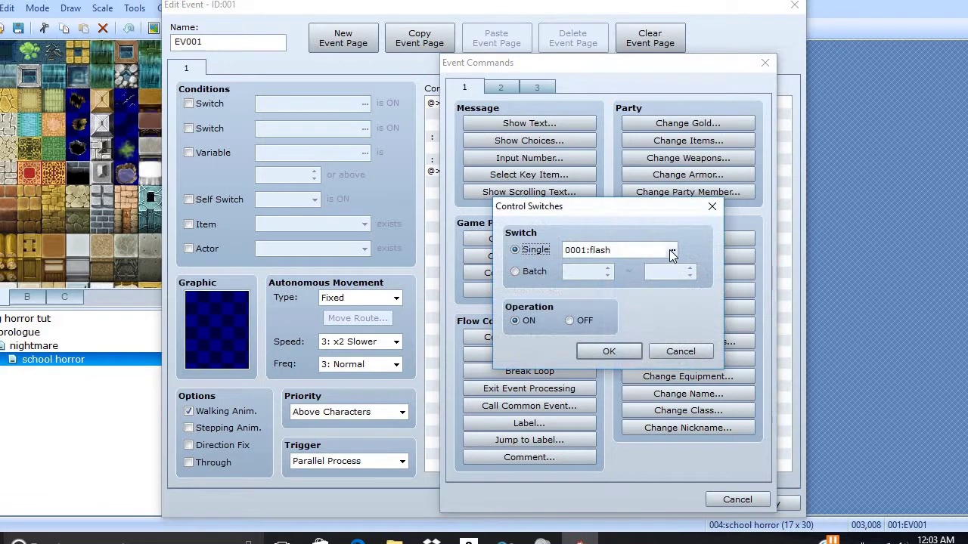
click(671, 252)
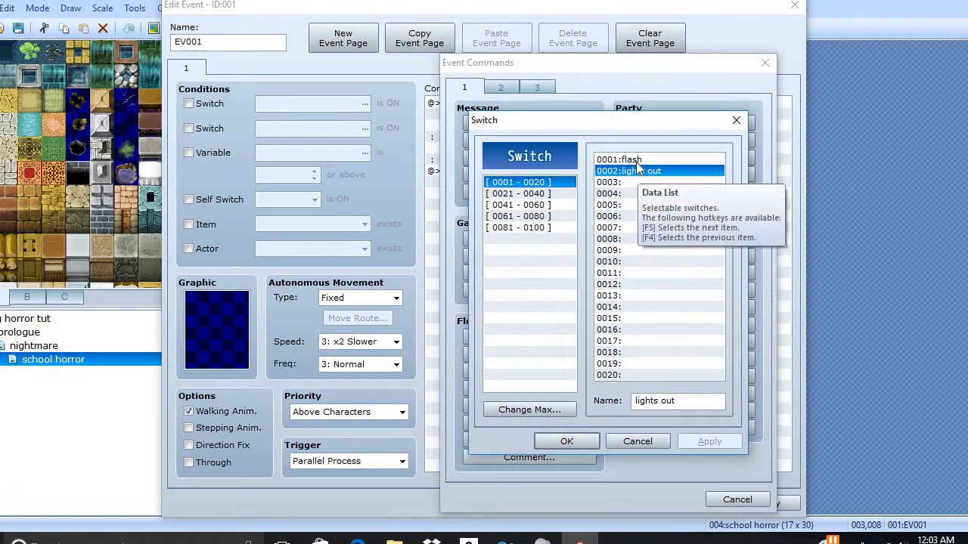
click(563, 439)
click(601, 353)
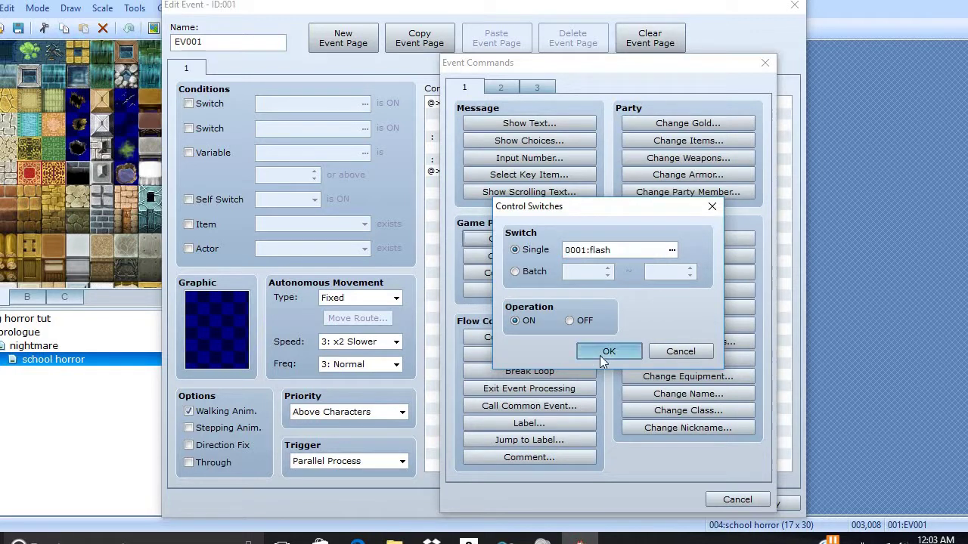
click(479, 183)
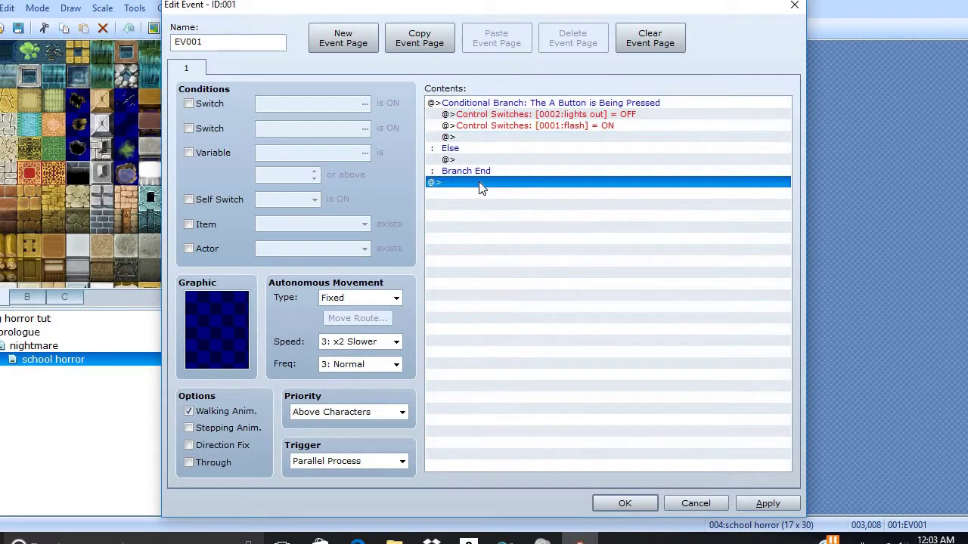
Below Branch End, insert a Conditional Branch checking that Button X is being pressed.
double_click(480, 183)
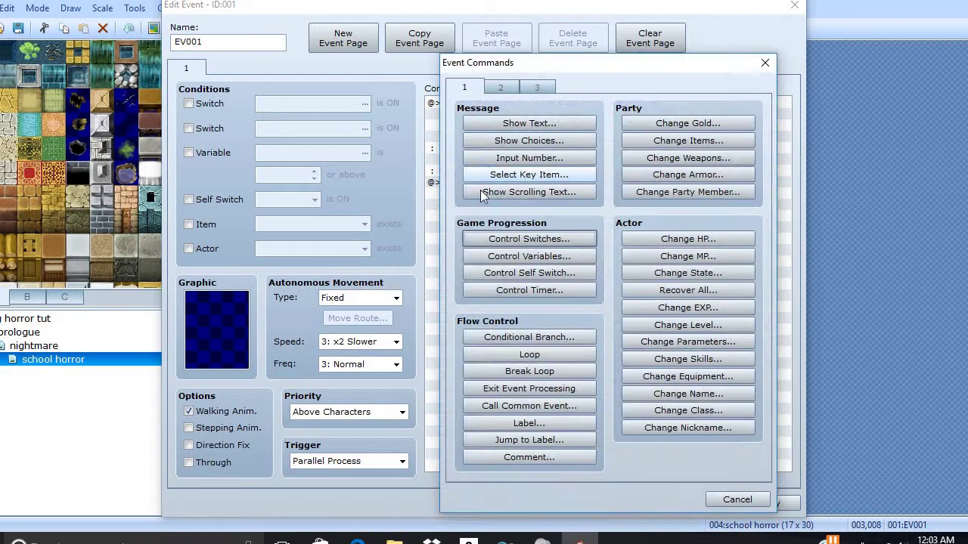
click(508, 336)
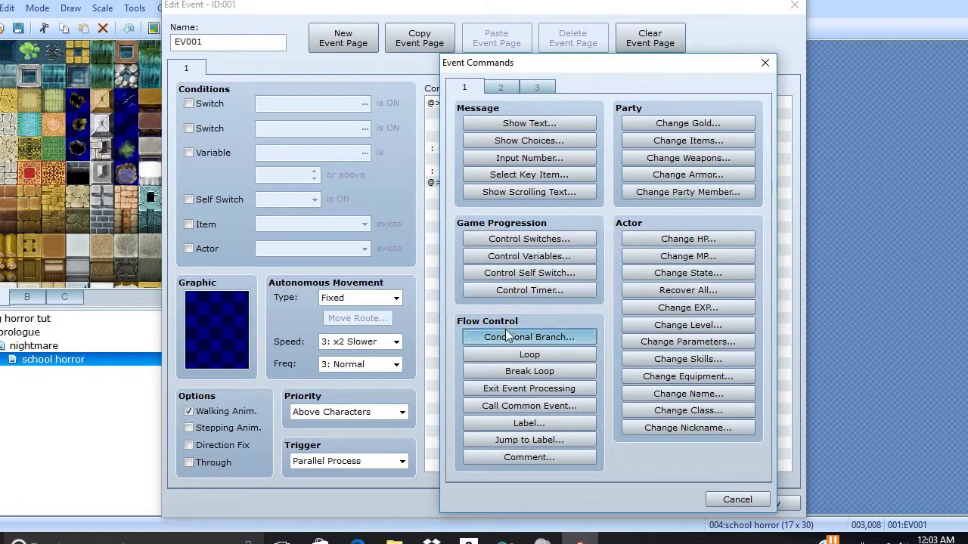
click(603, 171)
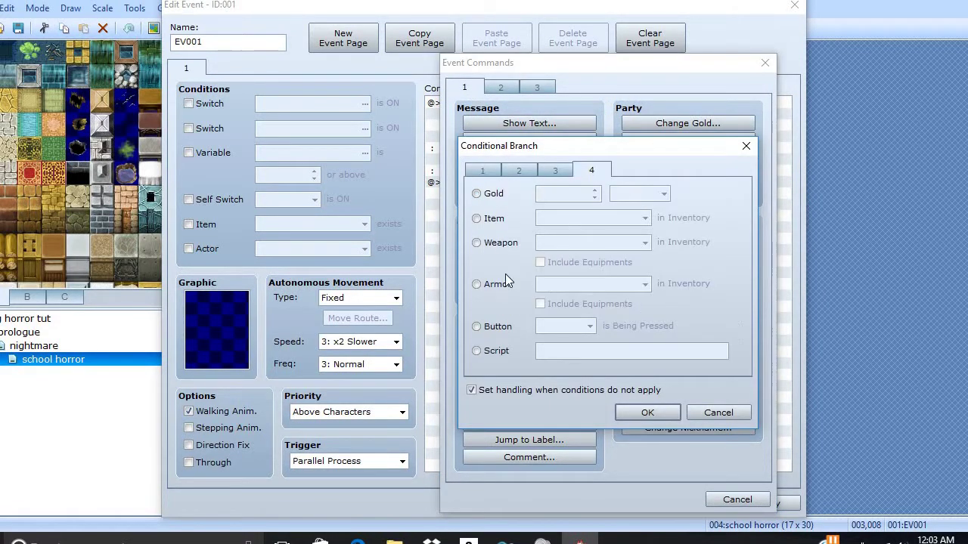
click(490, 328)
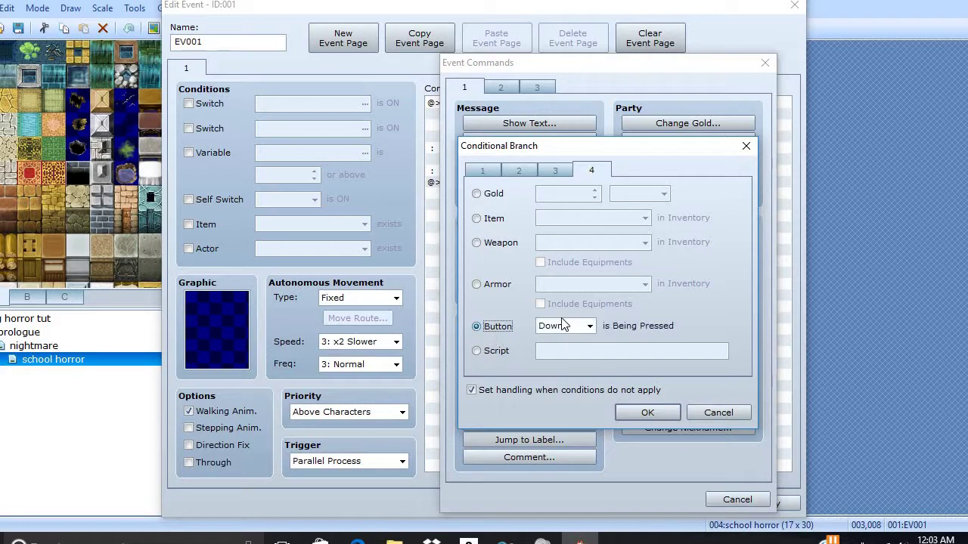
click(589, 326)
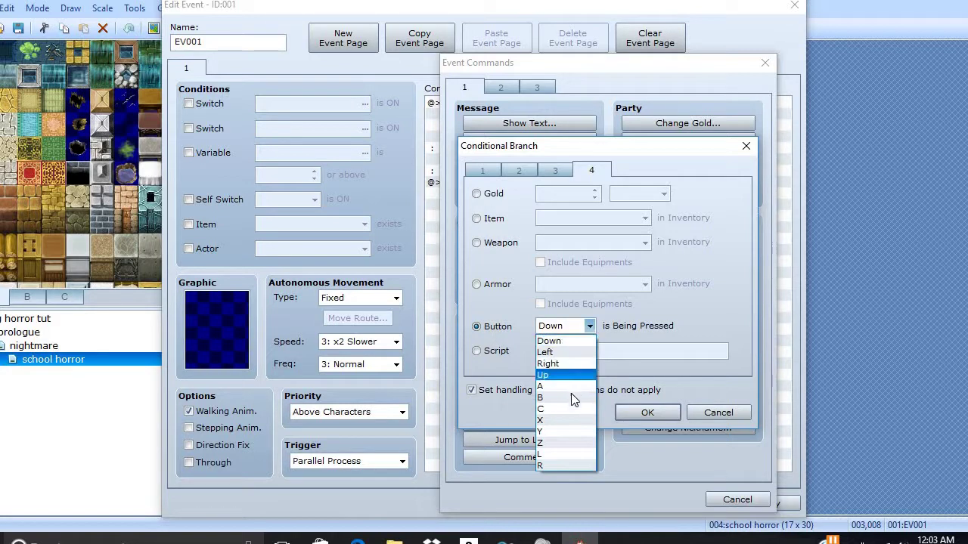
click(567, 421)
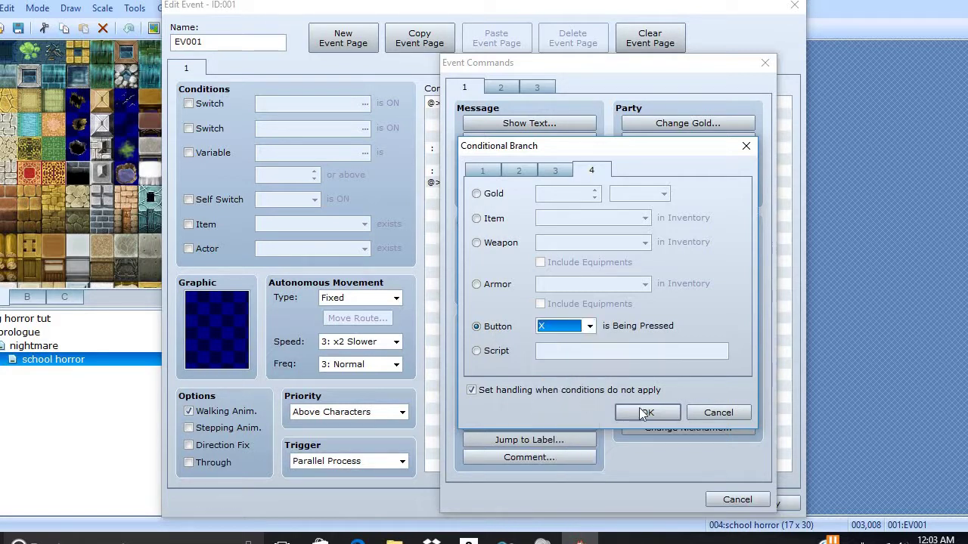
click(644, 413)
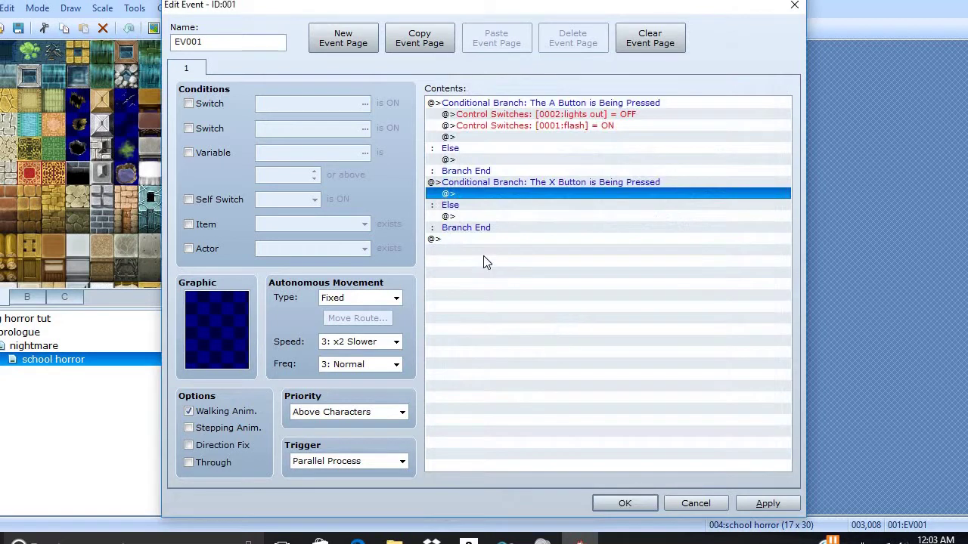
double_click(467, 195)
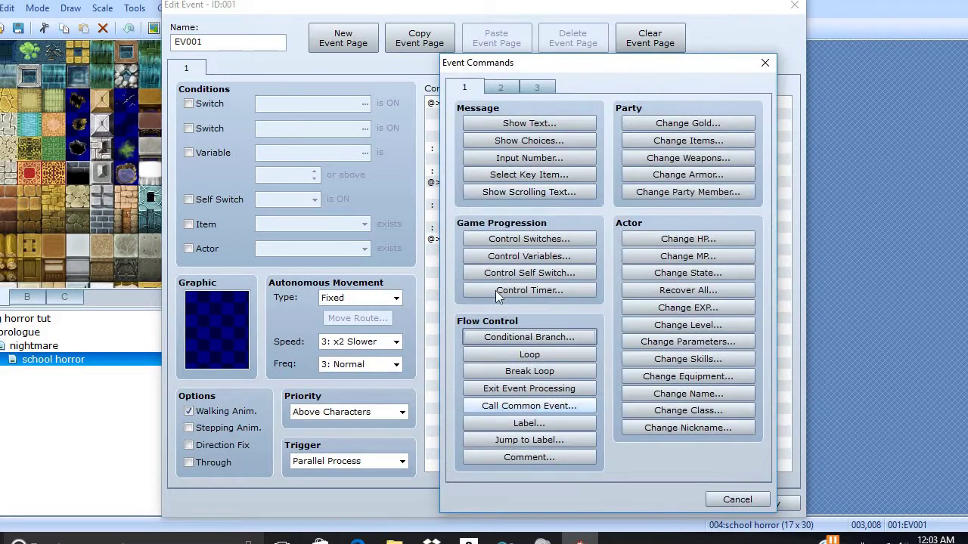
Add Fadeout Screen to the X-button branch and Fadein Screen to the A-button branch.
click(501, 87)
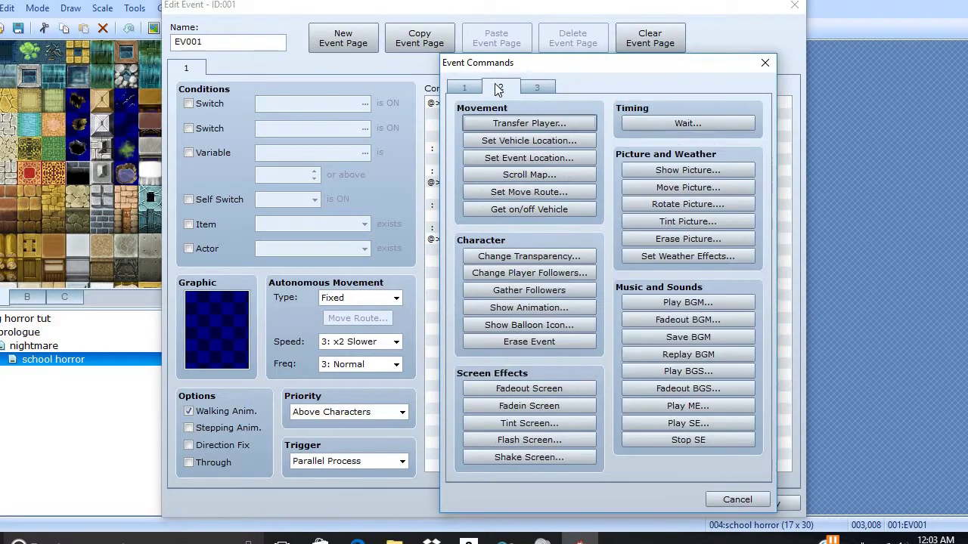
click(528, 389)
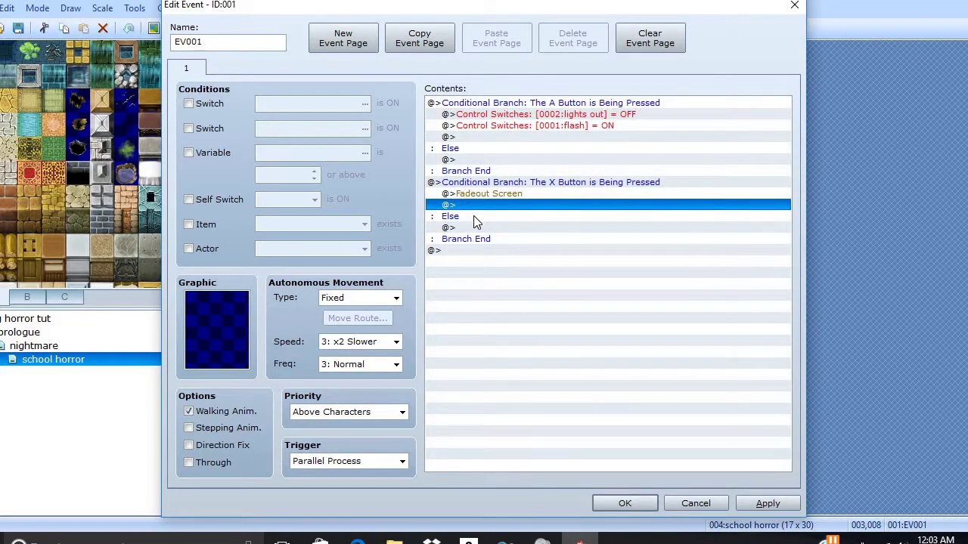
click(471, 138)
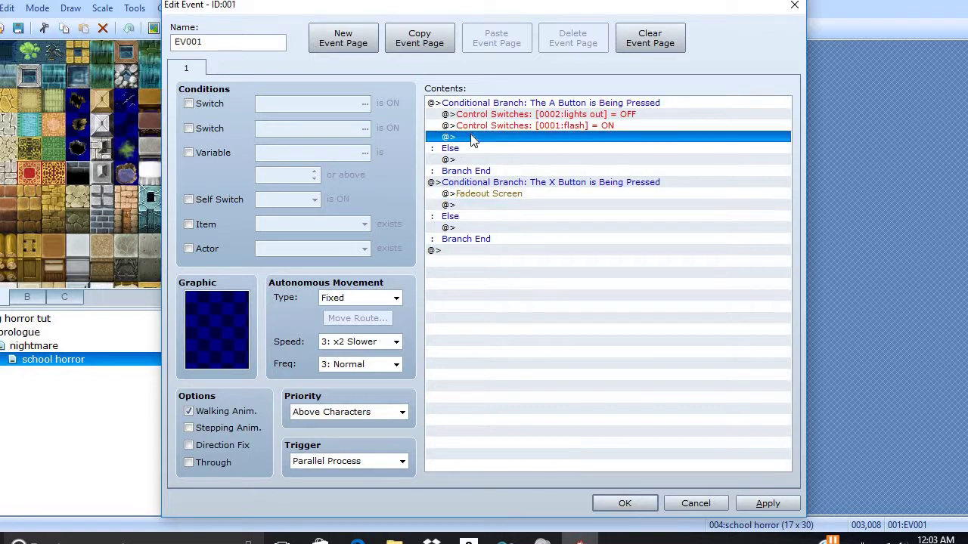
double_click(471, 137)
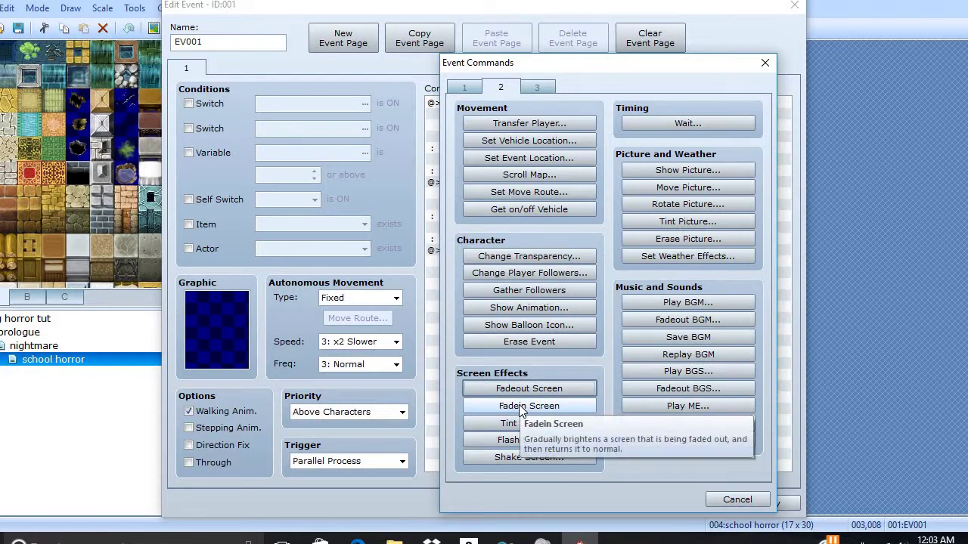
click(520, 406)
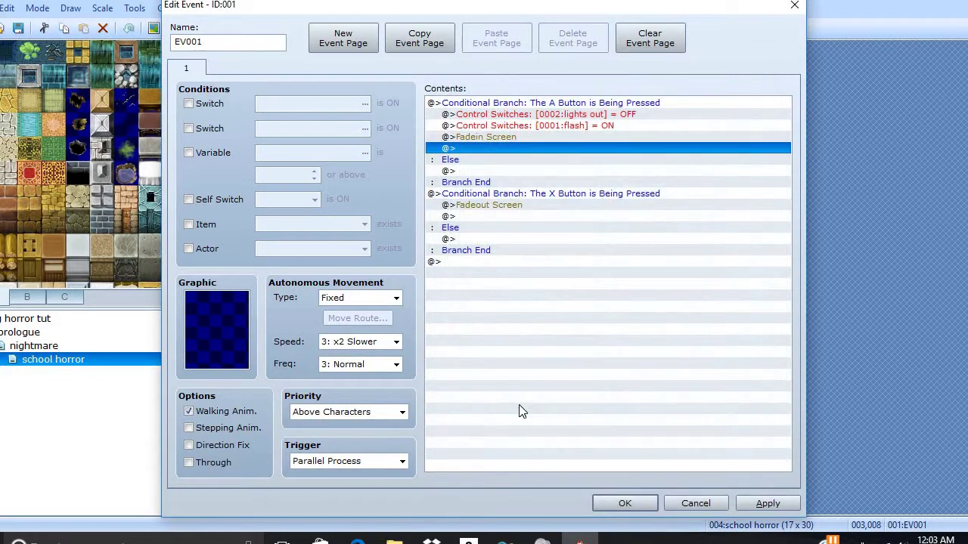
click(461, 217)
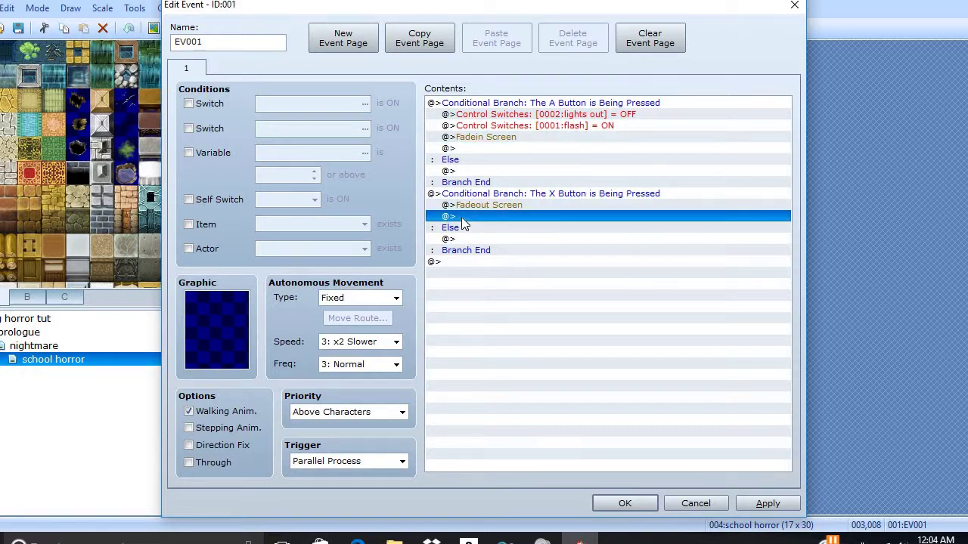
double_click(461, 217)
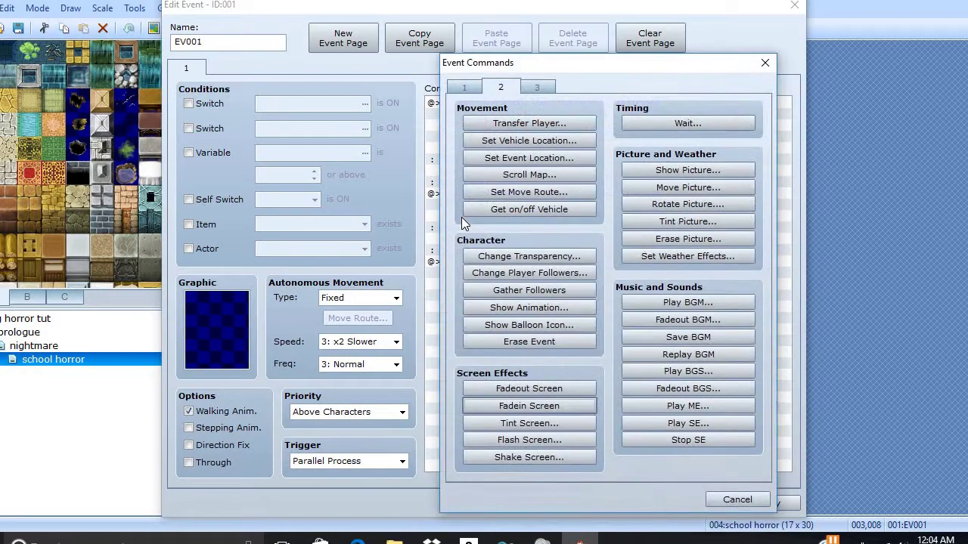
click(463, 88)
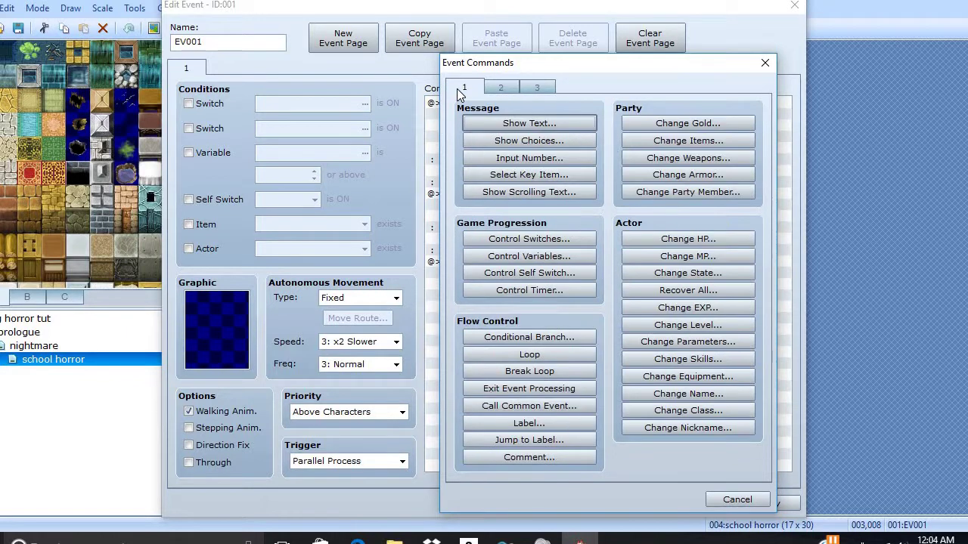
Start a Show Text message in the X branch using the kaido face.
click(474, 119)
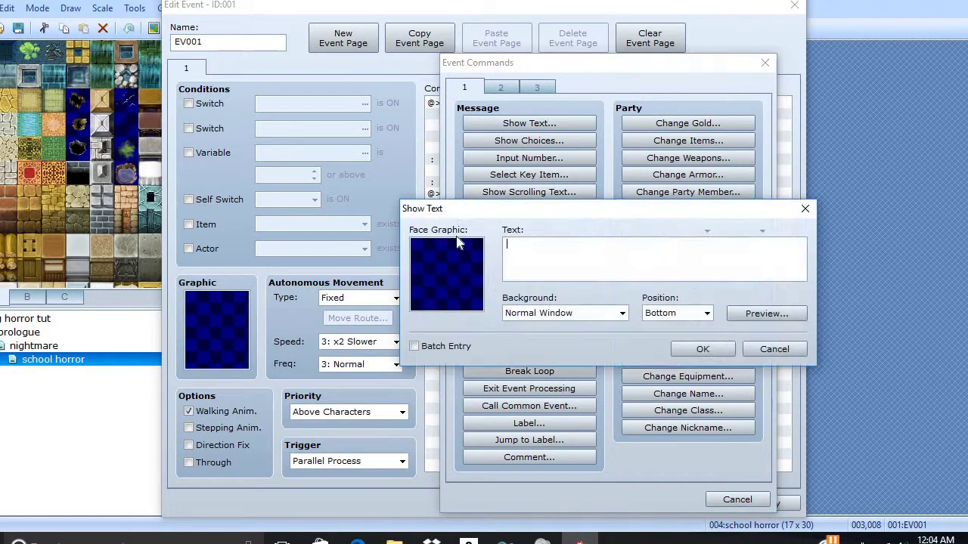
double_click(455, 238)
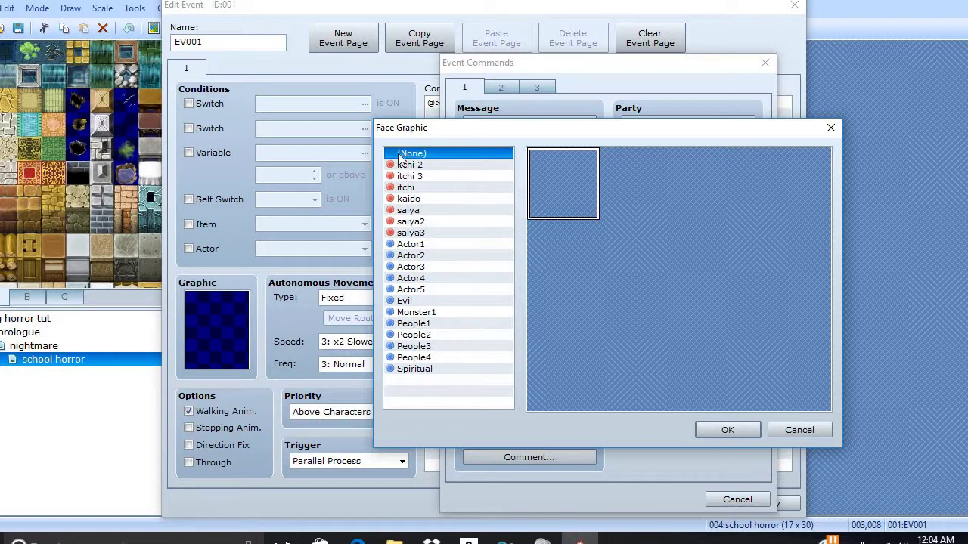
click(412, 199)
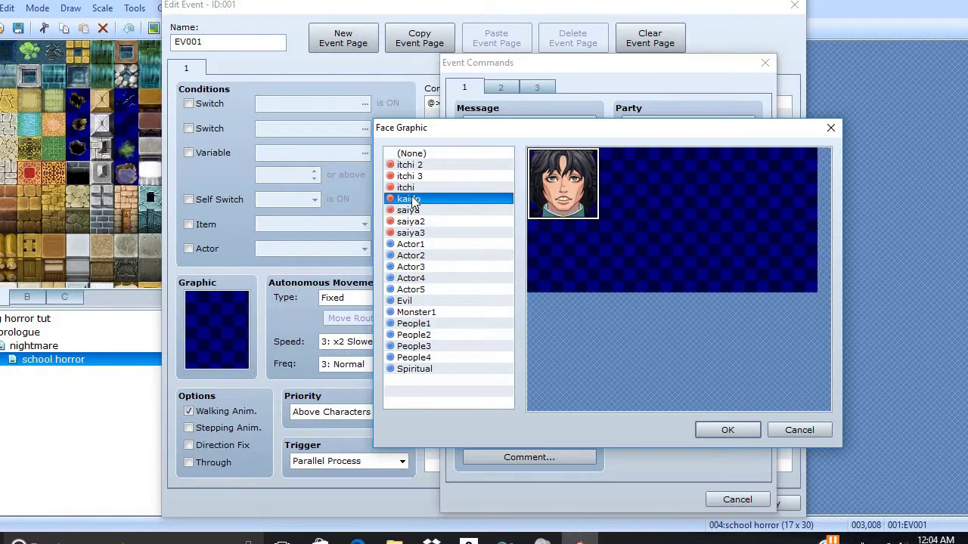
click(727, 430)
Write the two-line message 'Its to dark I need to turn / my flashlight on'.
click(603, 275)
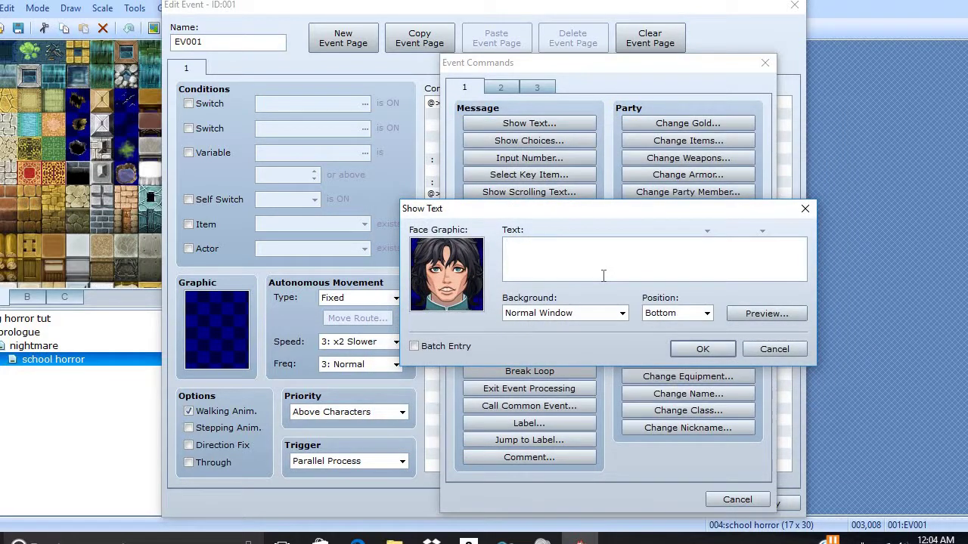
text(k)
text(aid)
text(Its )
text(to dar)
text(k I need )
text(to tu)
text(rn)
key(Return)
text(my f)
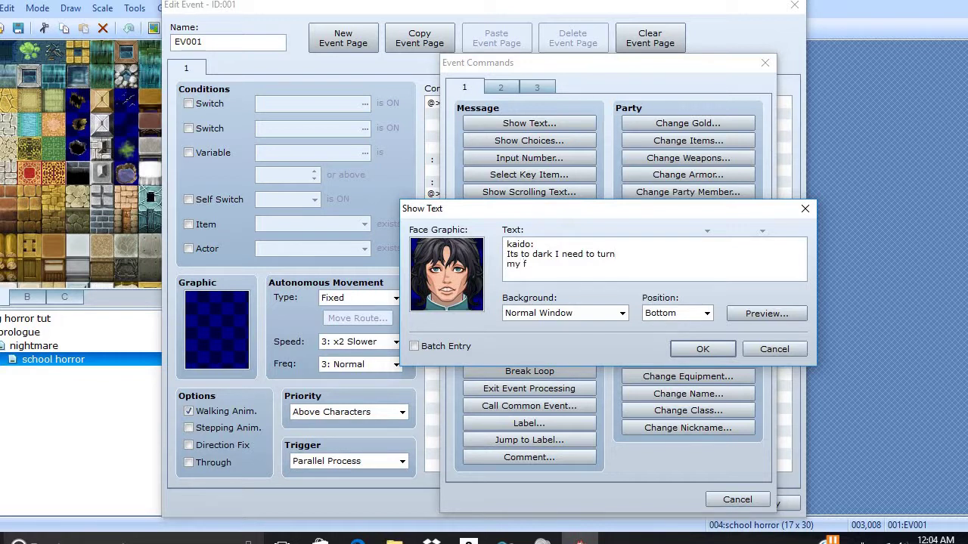
text(lasg)
text(light on)
Preview the message, set its background to Dim Background, and add it.
click(754, 318)
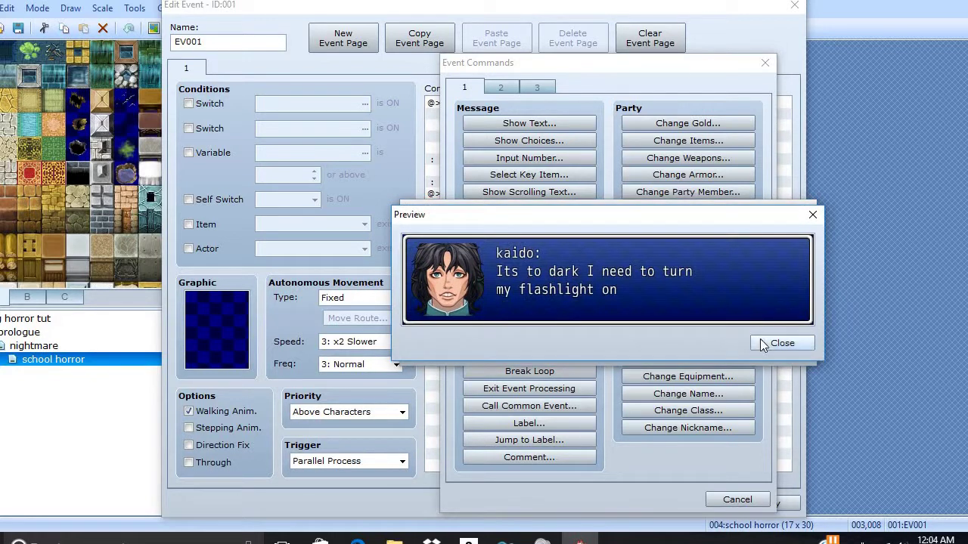
click(762, 344)
click(621, 313)
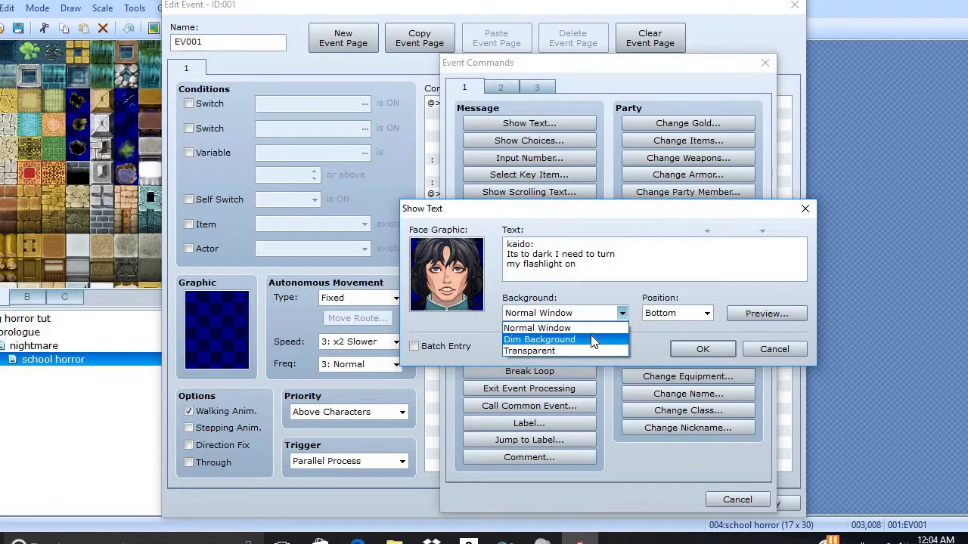
click(539, 339)
click(692, 349)
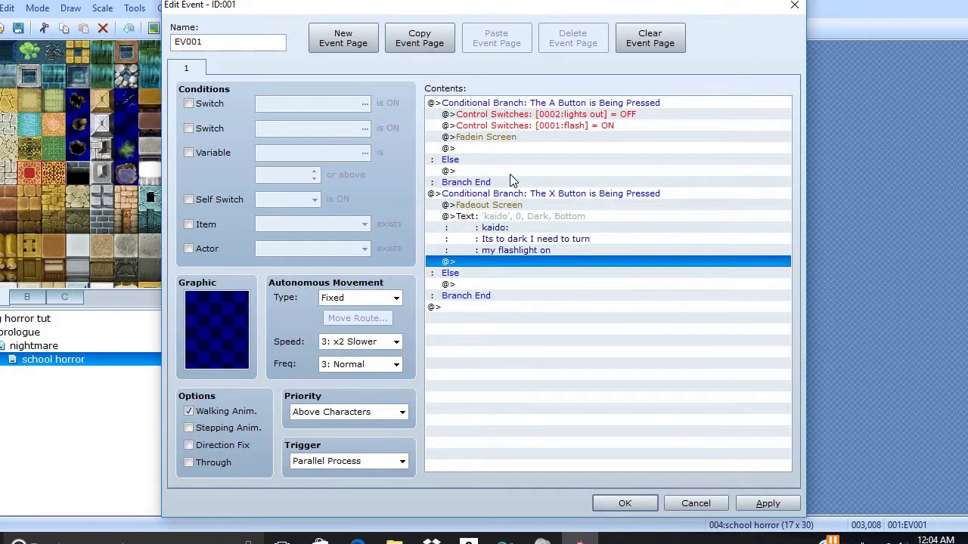
click(496, 206)
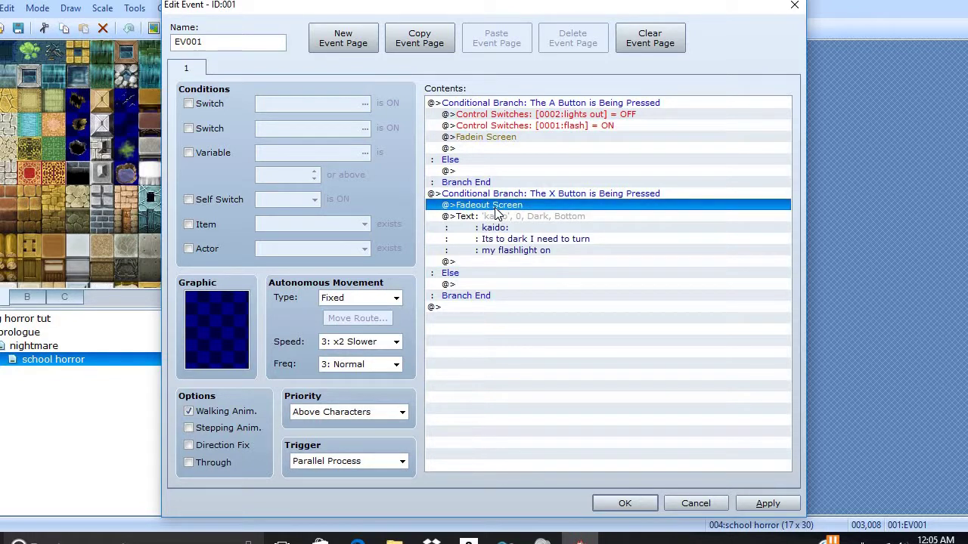
Insert Control Switches 0002:lights out = ON above Fadeout Screen, then apply and close the event.
right_click(496, 209)
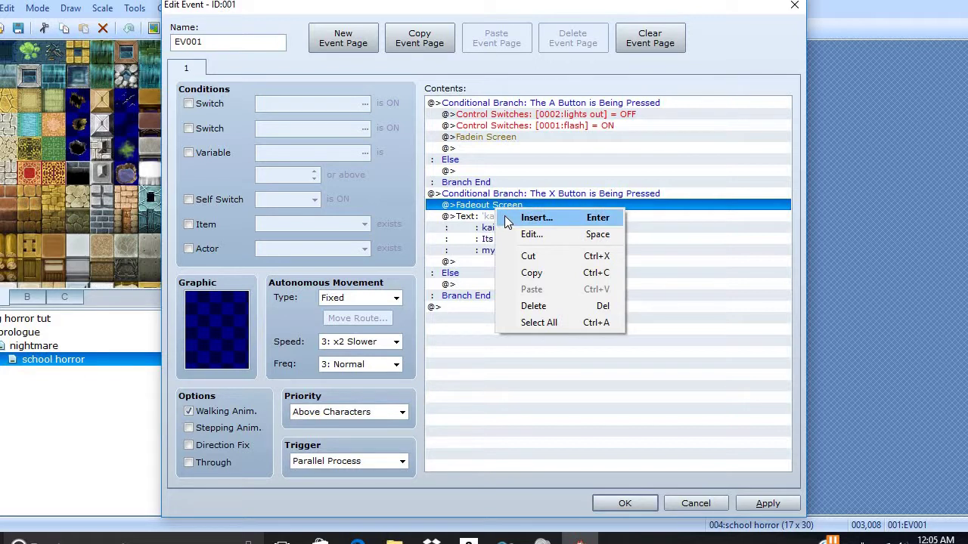
click(506, 220)
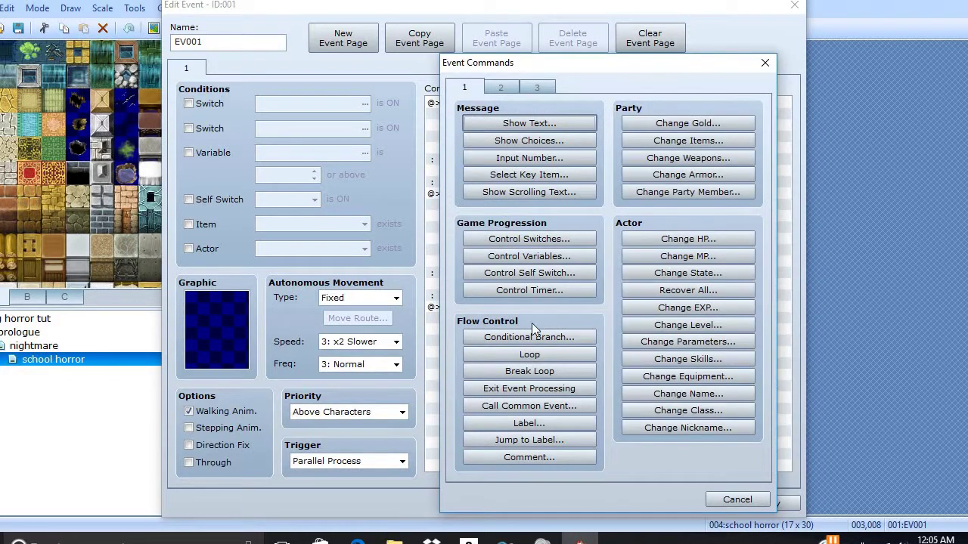
click(495, 239)
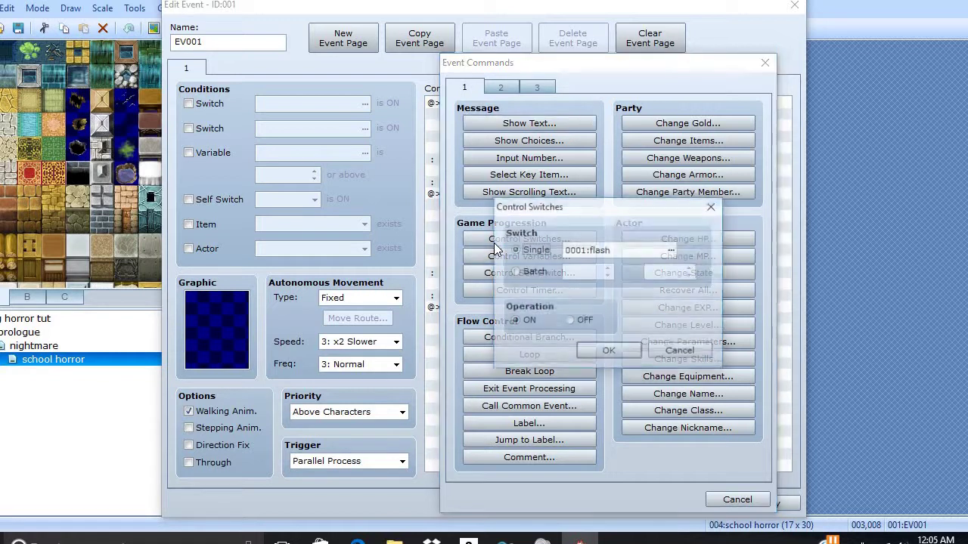
click(668, 250)
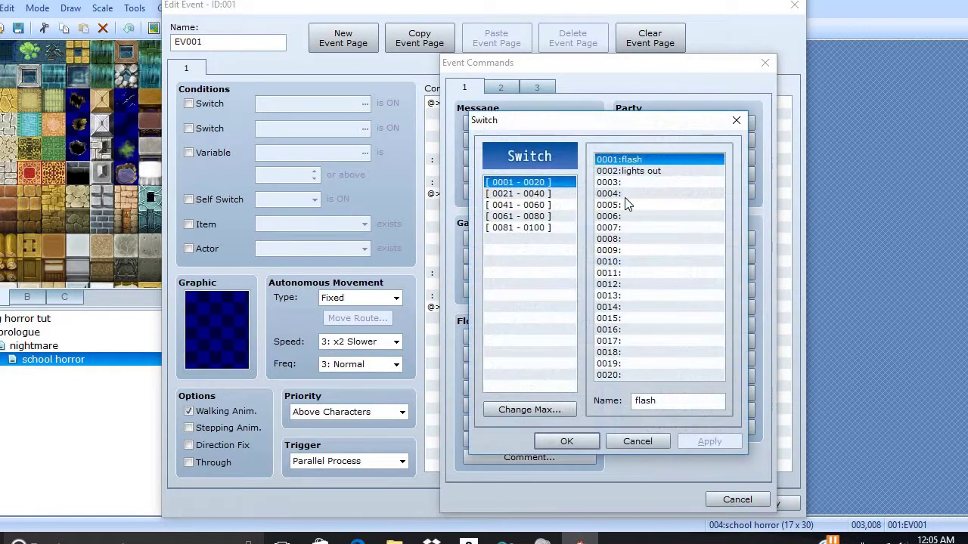
click(627, 171)
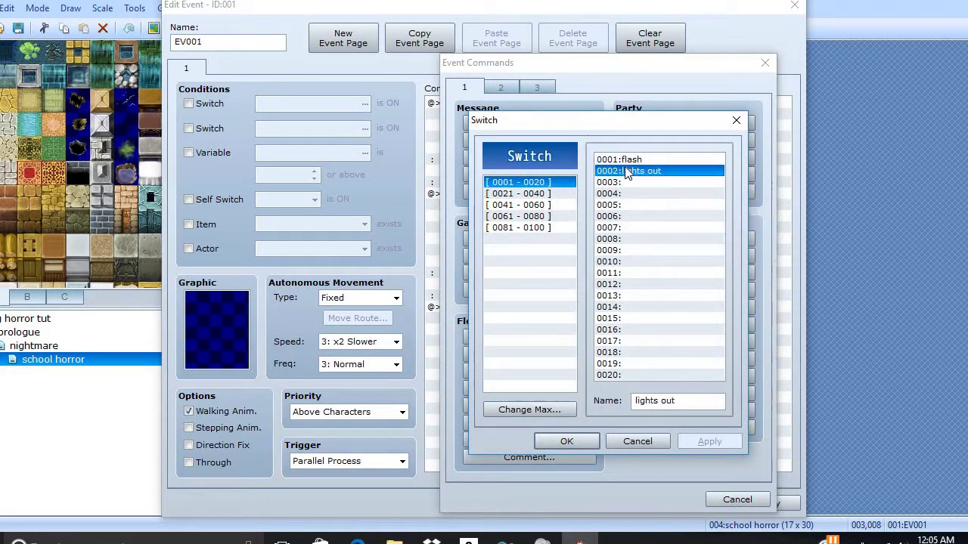
double_click(627, 171)
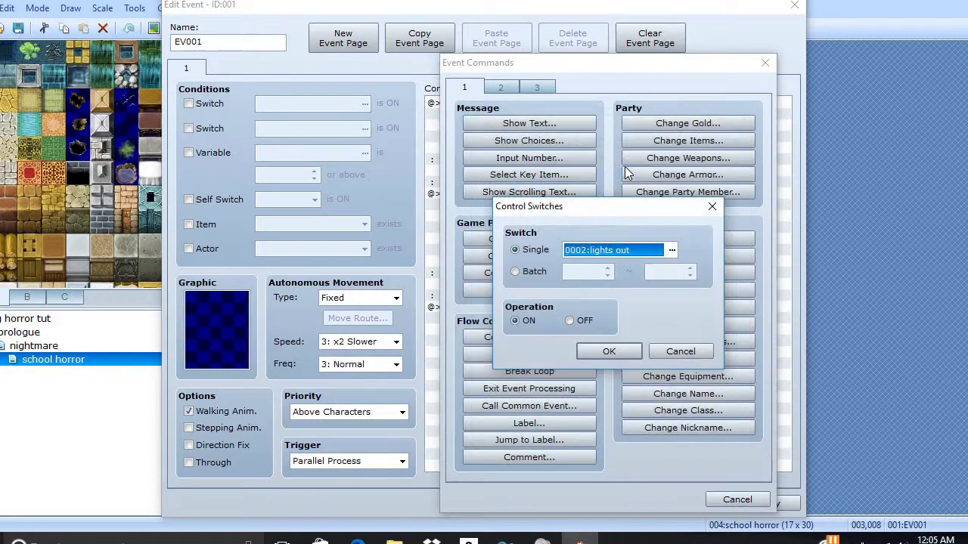
click(590, 349)
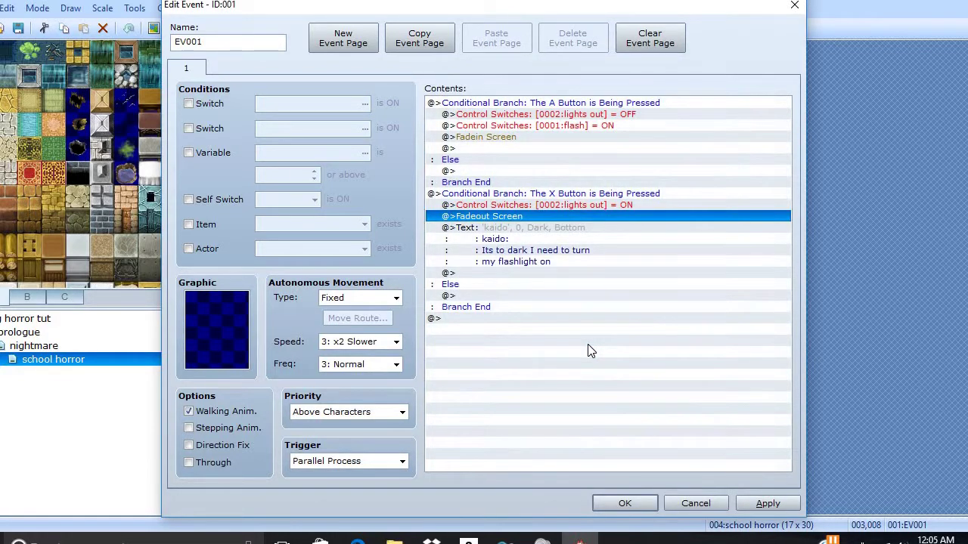
click(741, 503)
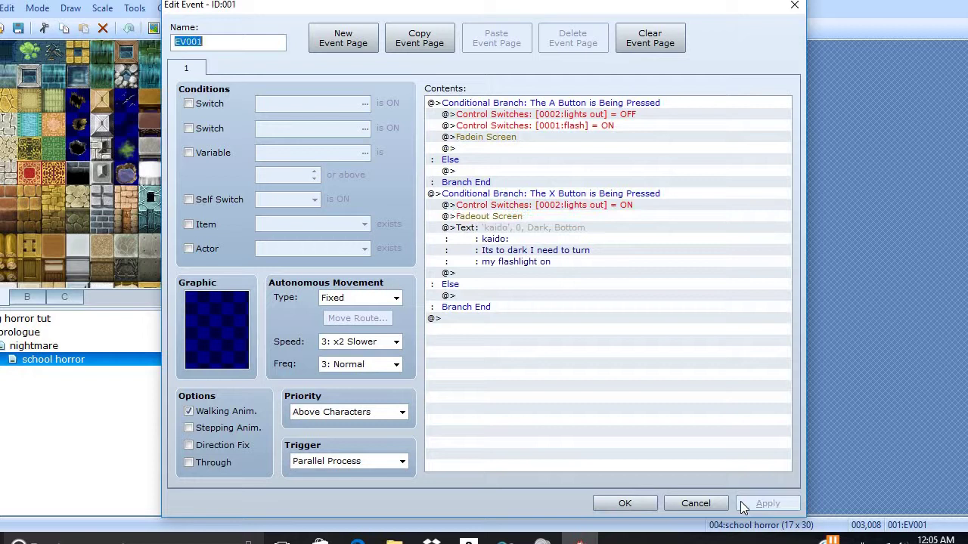
click(649, 505)
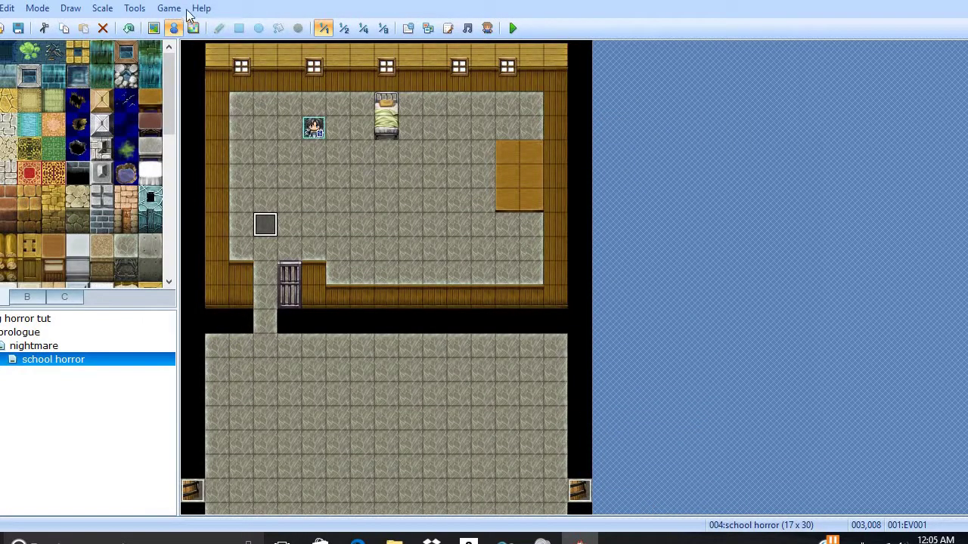
Launch a playtest, saving the project first, and start a New Game.
click(179, 9)
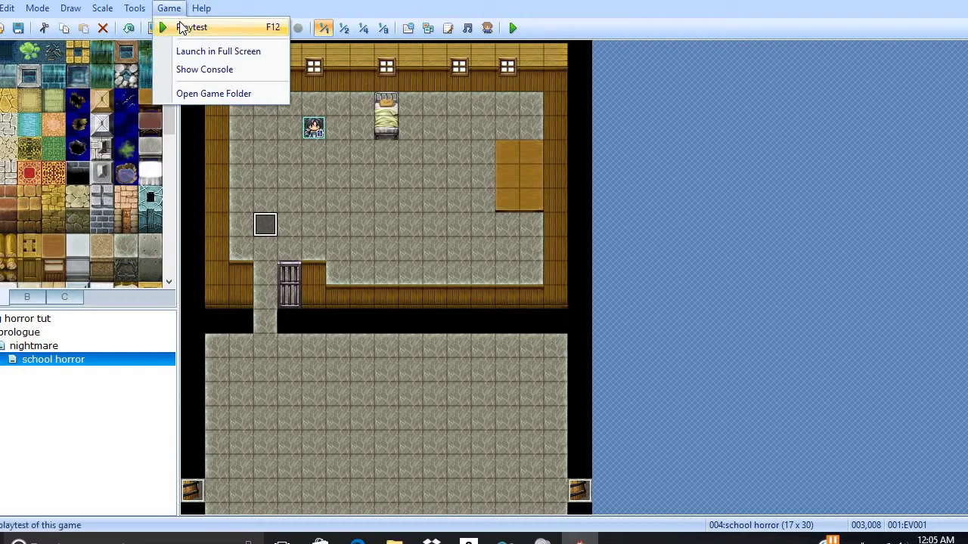
click(191, 27)
click(400, 301)
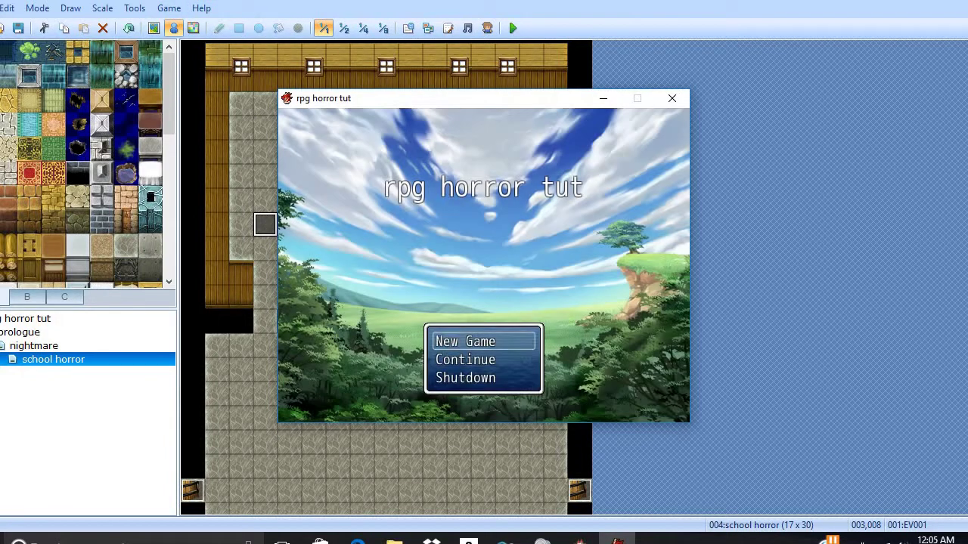
key(Return)
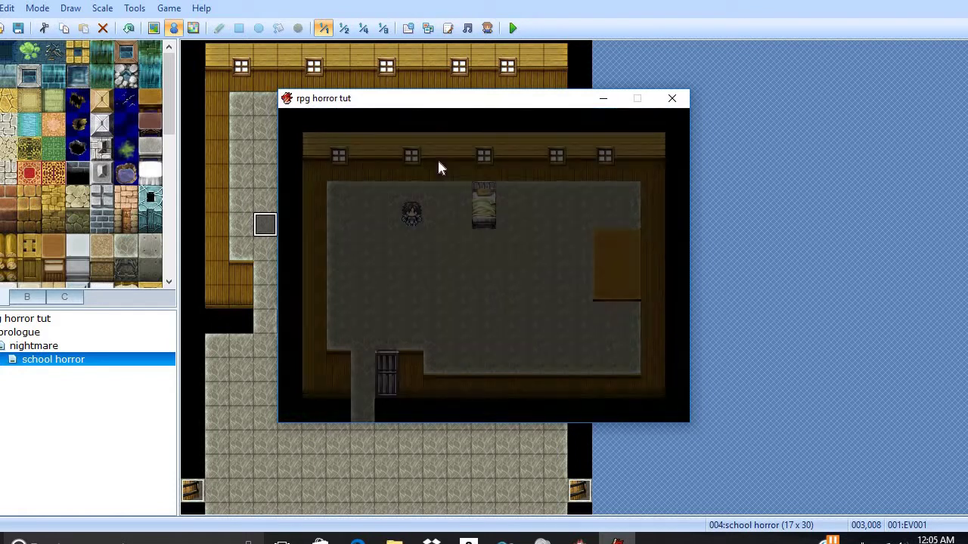
Check the game window's Keyboard properties to see which keys map to A and X.
right_click(439, 102)
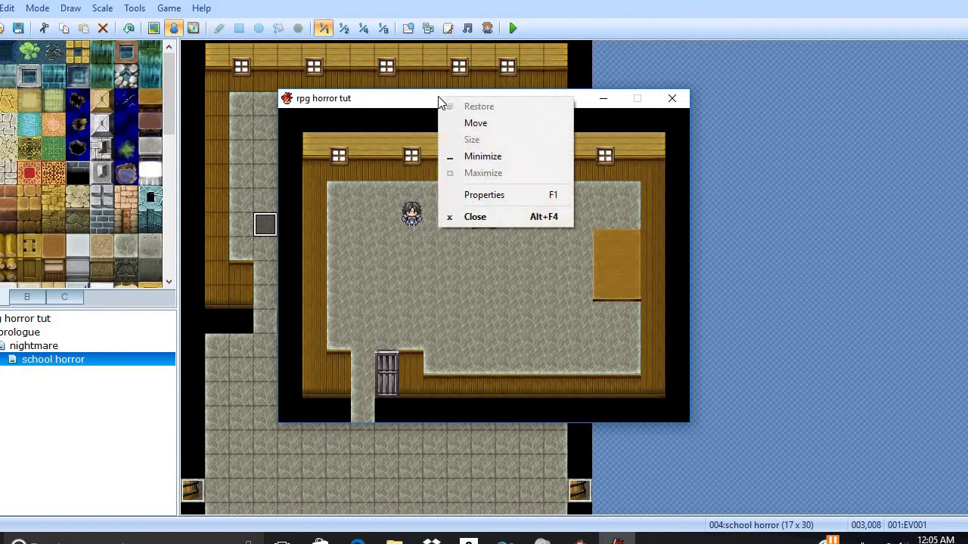
click(474, 197)
click(386, 141)
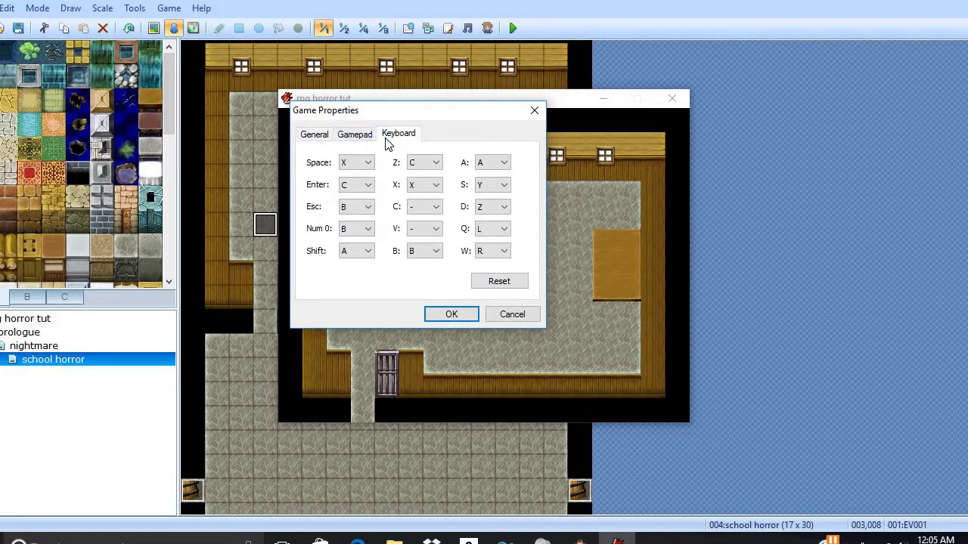
click(492, 163)
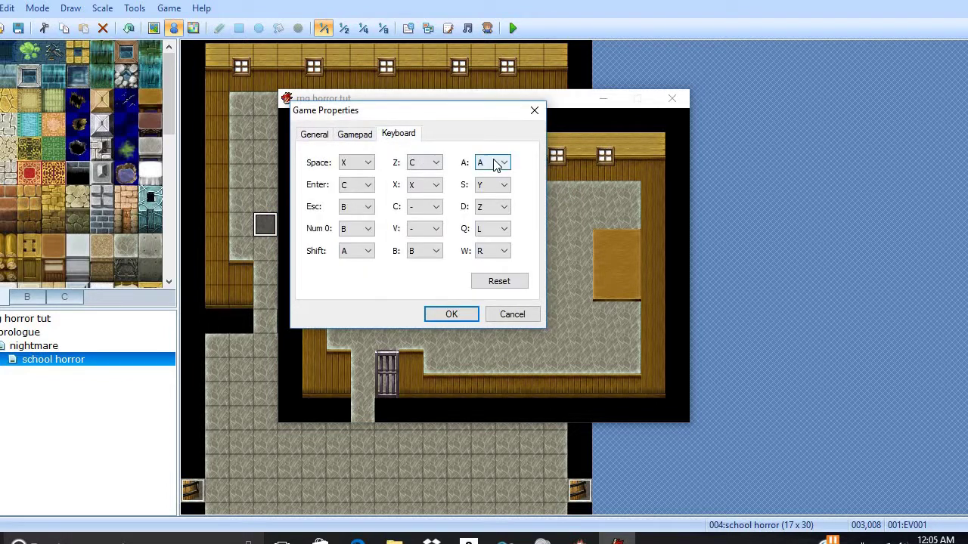
click(418, 208)
click(428, 185)
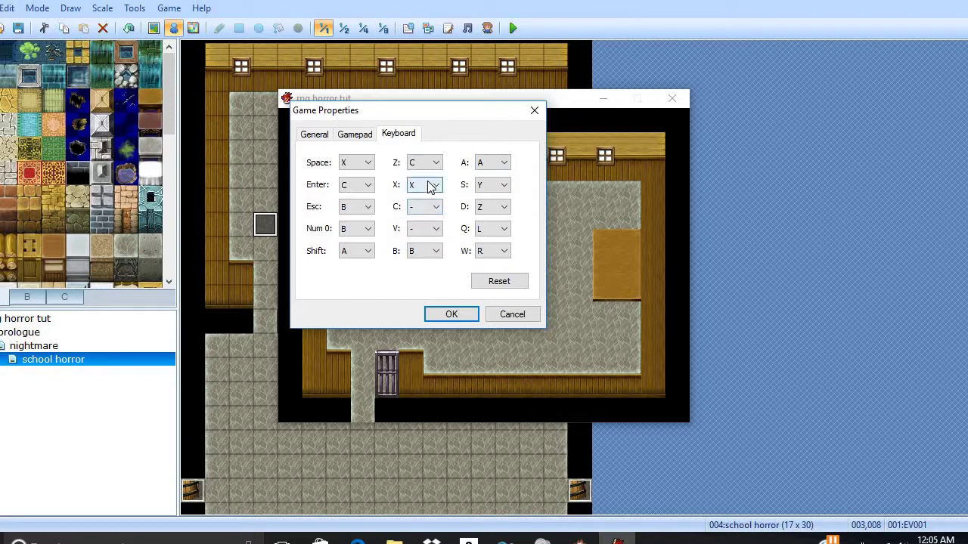
click(449, 314)
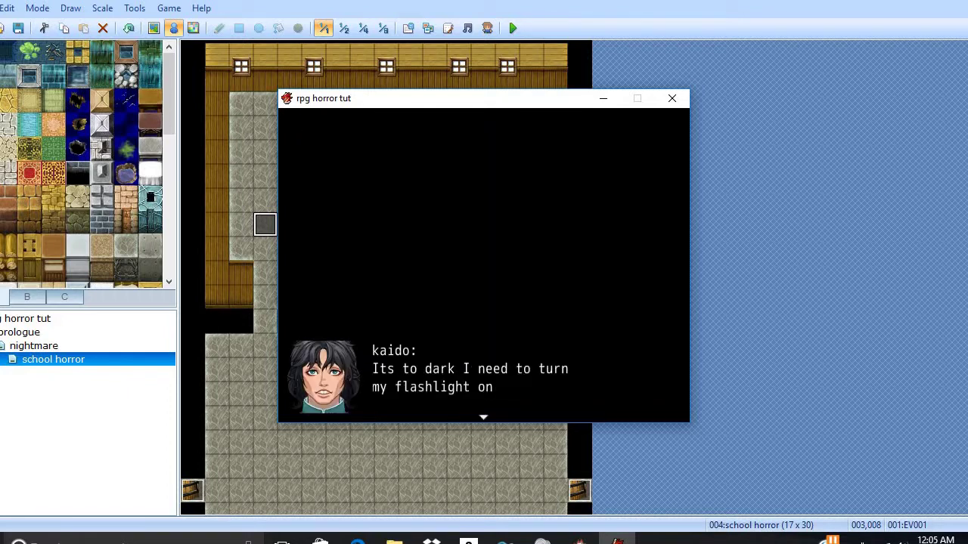
Dismiss the message and walk the player down, left, up and right around the room.
key(Return)
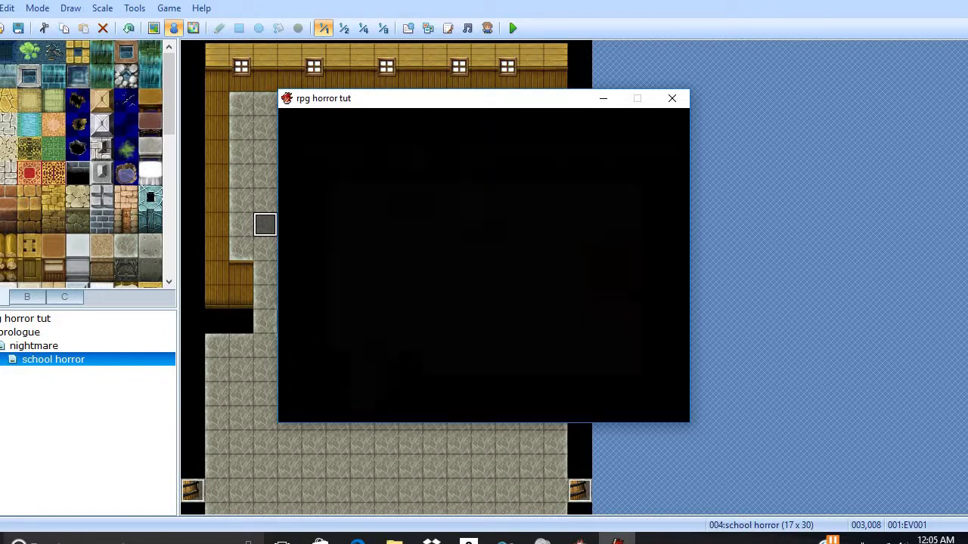
key(Down)
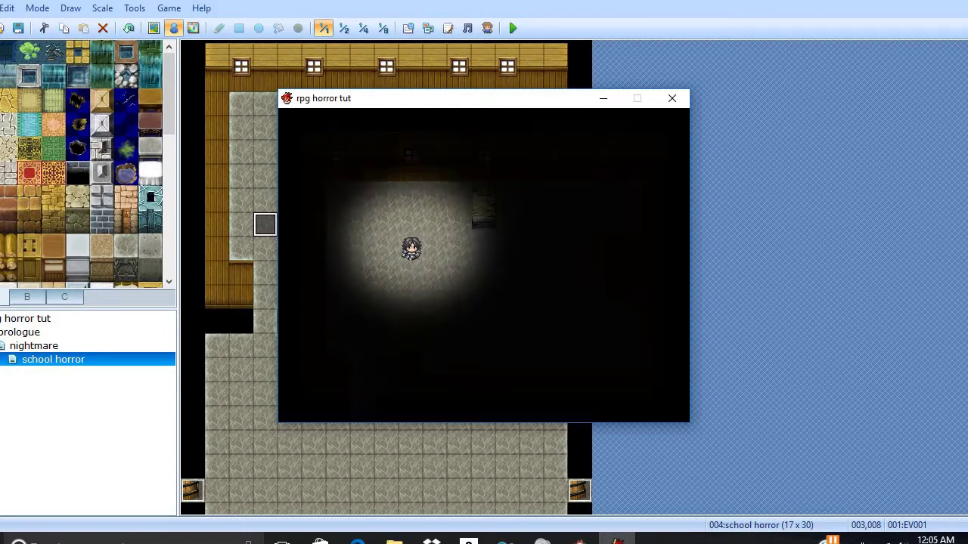
key(Right)
key(Right)
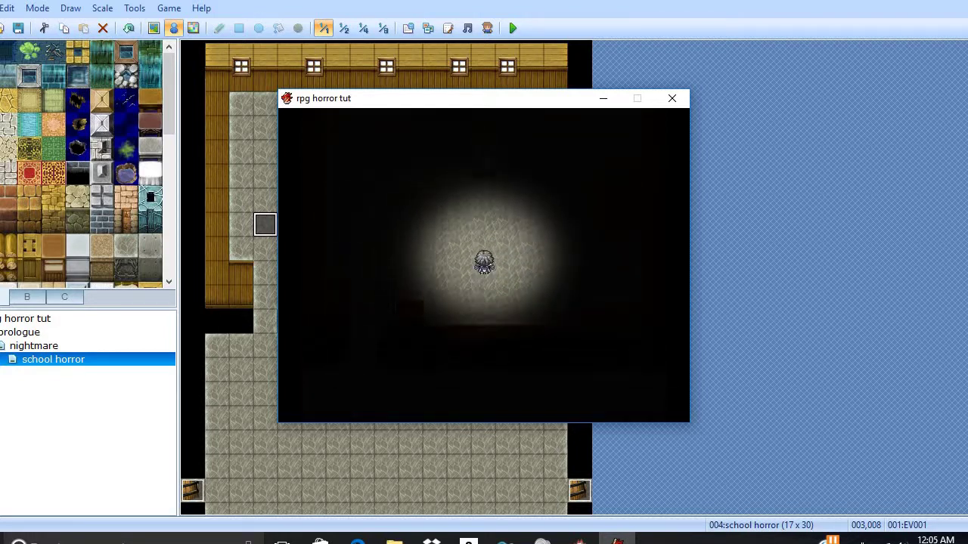
key(Left)
key(Left)
key(Left)
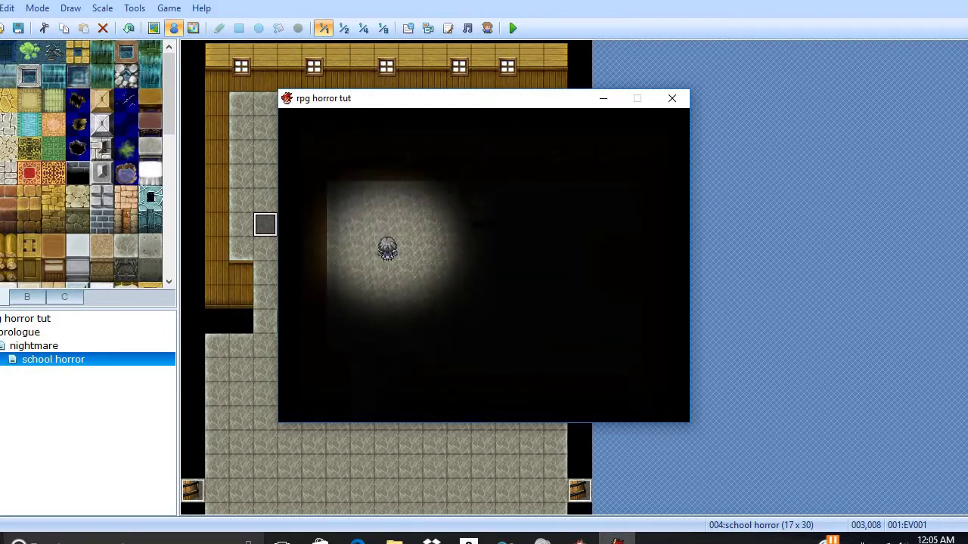
key(Up)
key(Up)
key(Down)
key(Right)
key(Right)
key(Right)
key(Right)
key(Right)
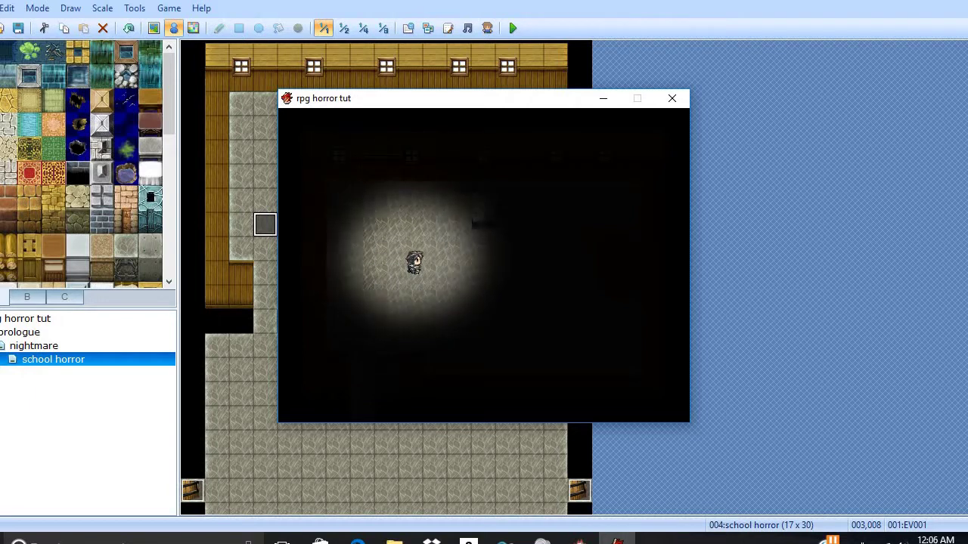
key(Right)
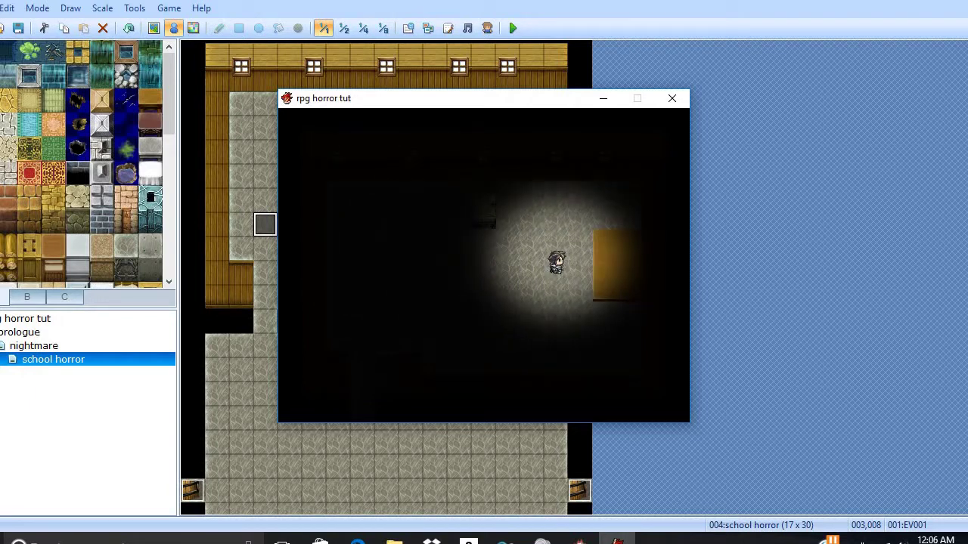